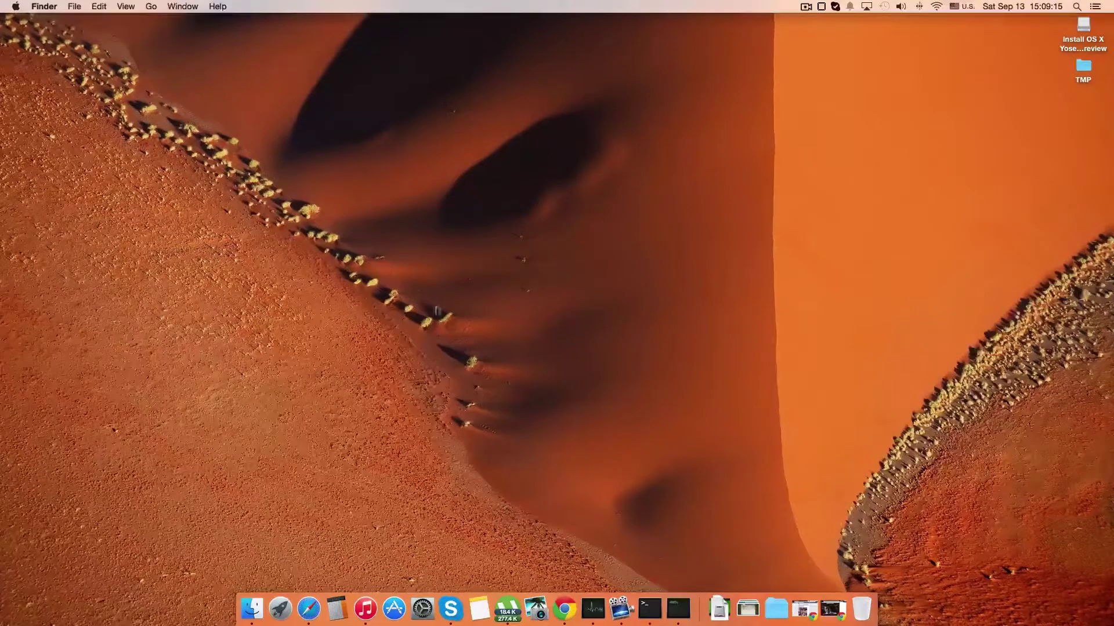
View the contents of the Install OS X Yosemite Developer Preview drive in Finder and close the window.
left_click(252, 607)
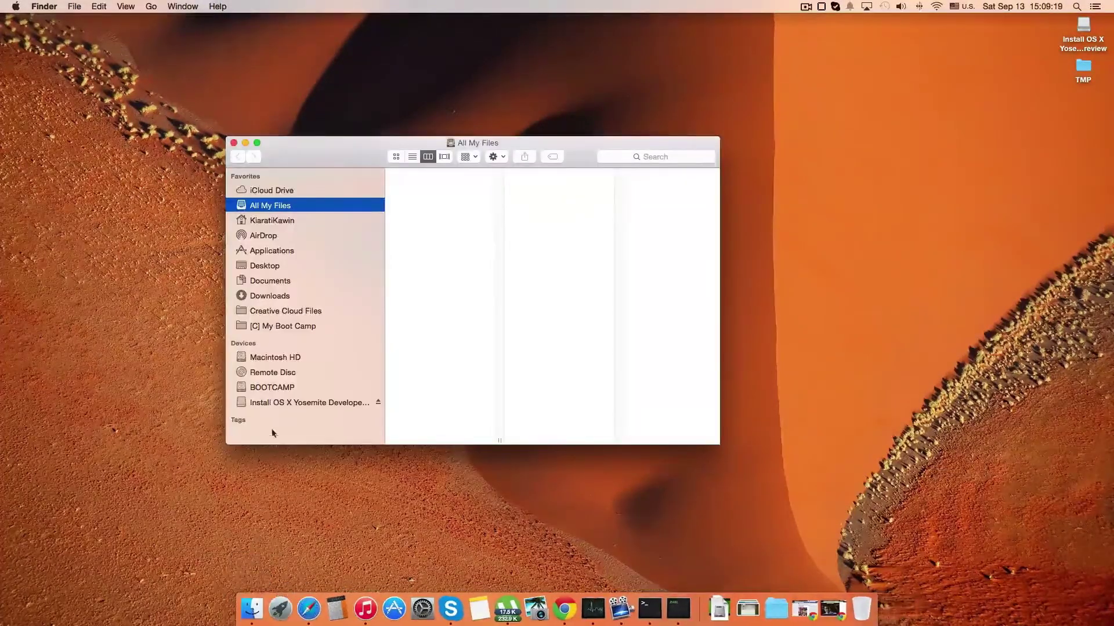
left_click(267, 403)
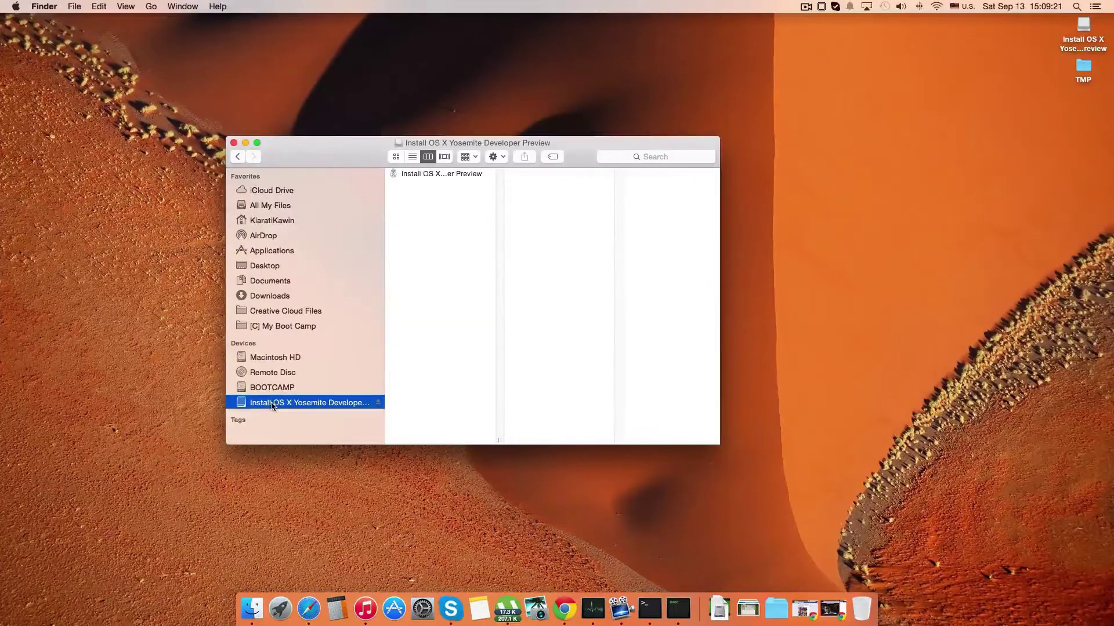
left_click(234, 142)
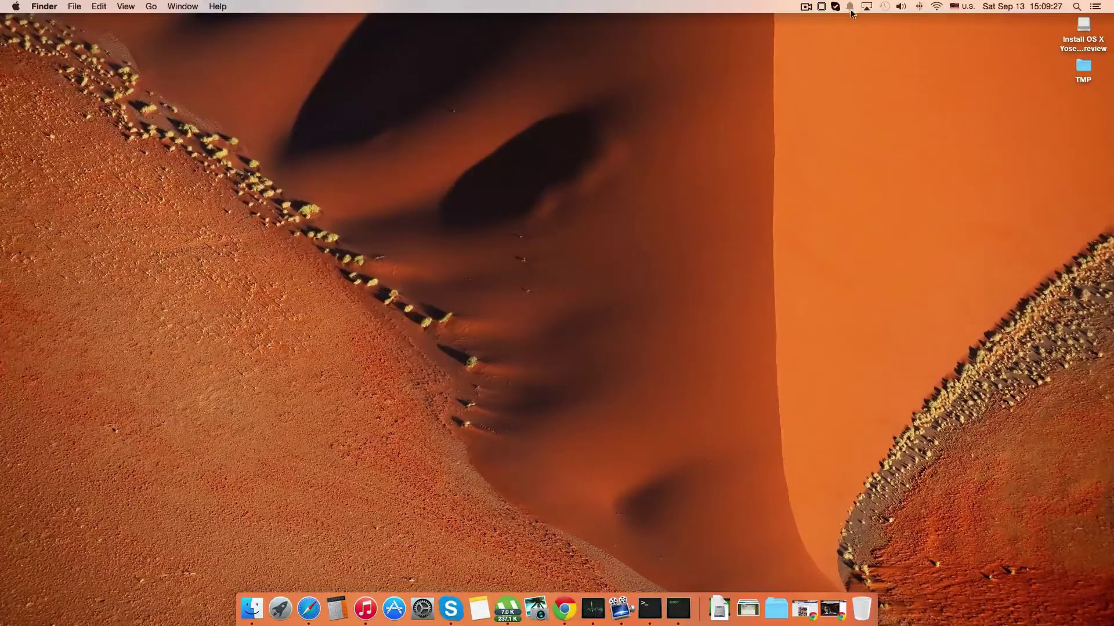
Launch Parallels Desktop from the Virtual Machine group of installed applications.
left_click(277, 608)
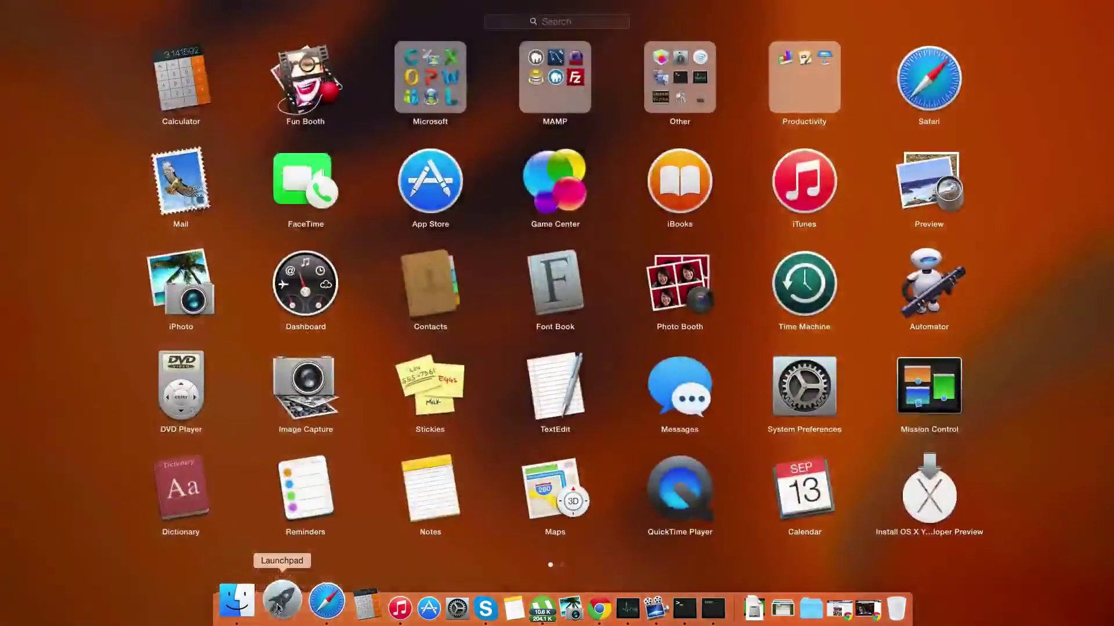
scroll(1022, 472, "right", 5)
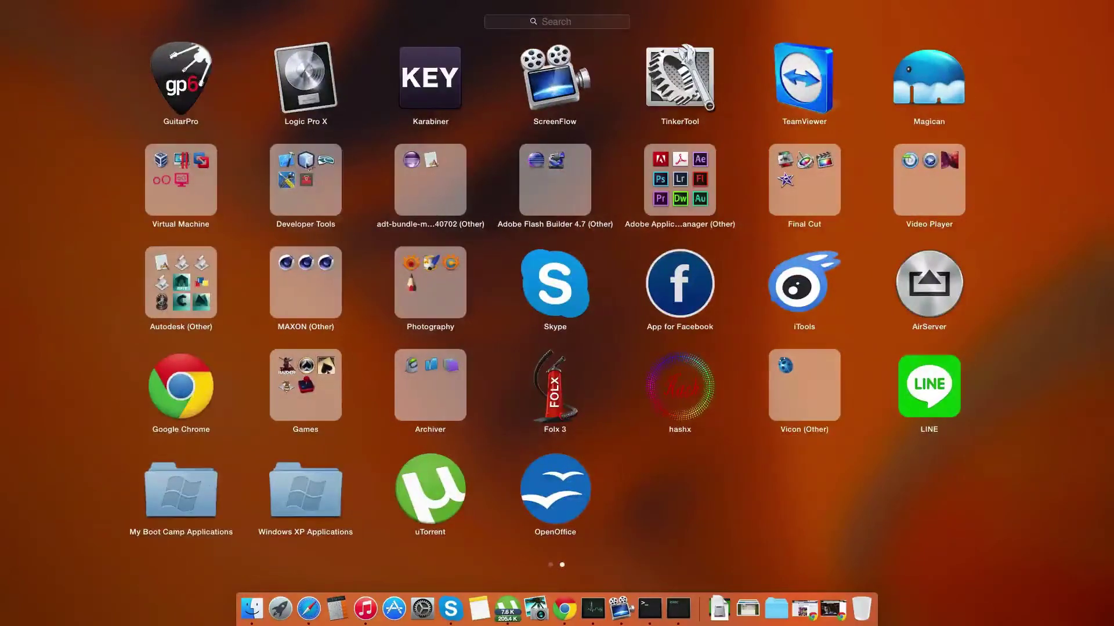
left_click(210, 166)
left_click(323, 319)
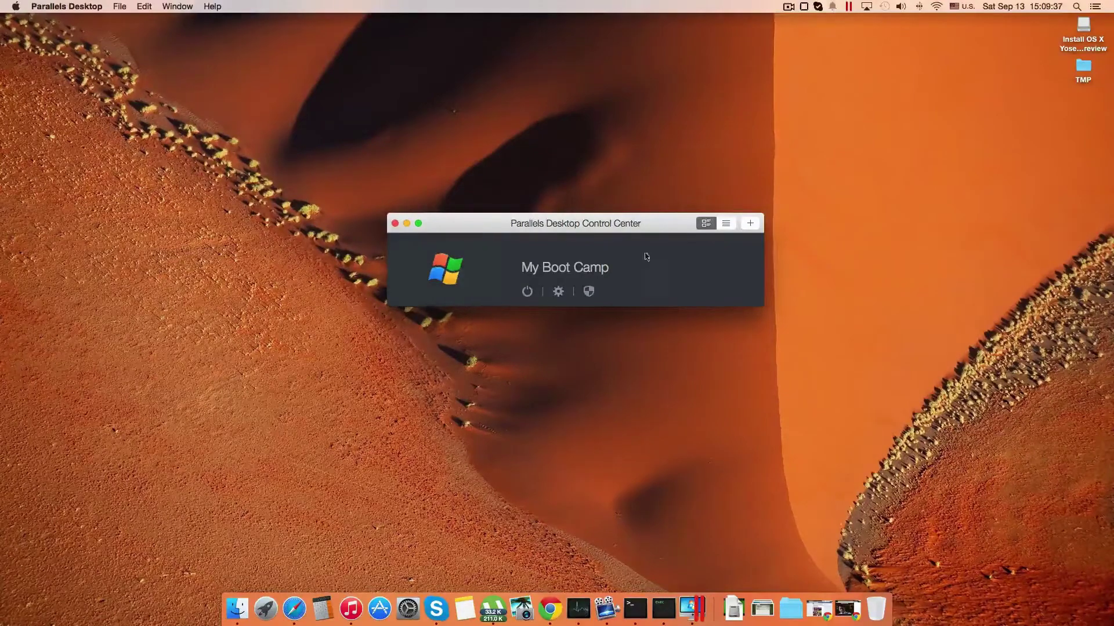
Create a new virtual machine that installs an operating system from the Mac OS X USB source.
left_click(750, 224)
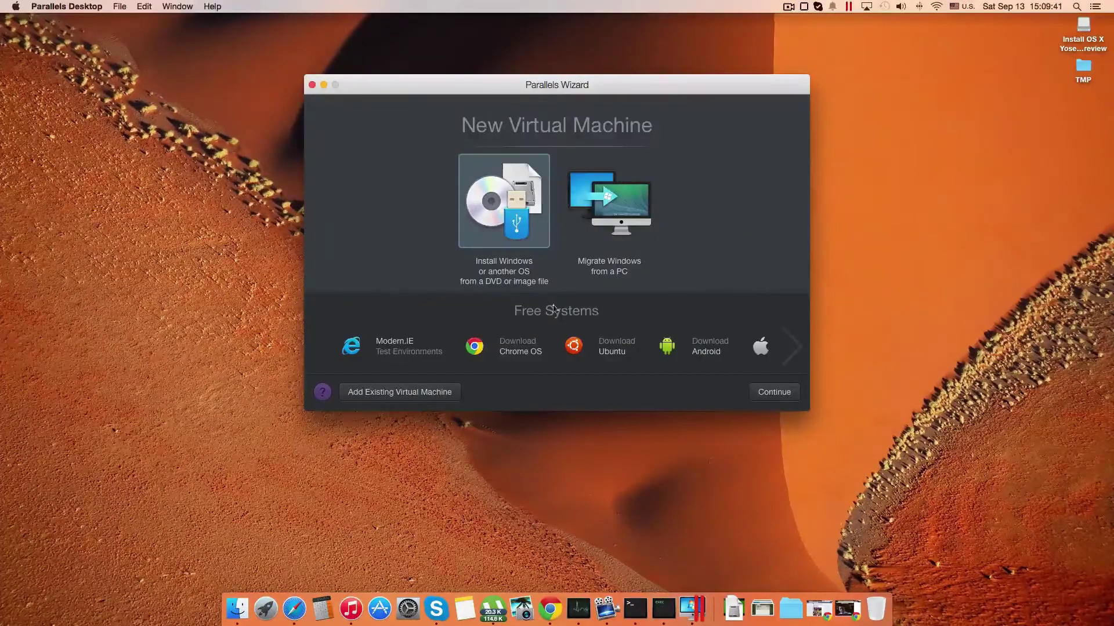
double_click(510, 211)
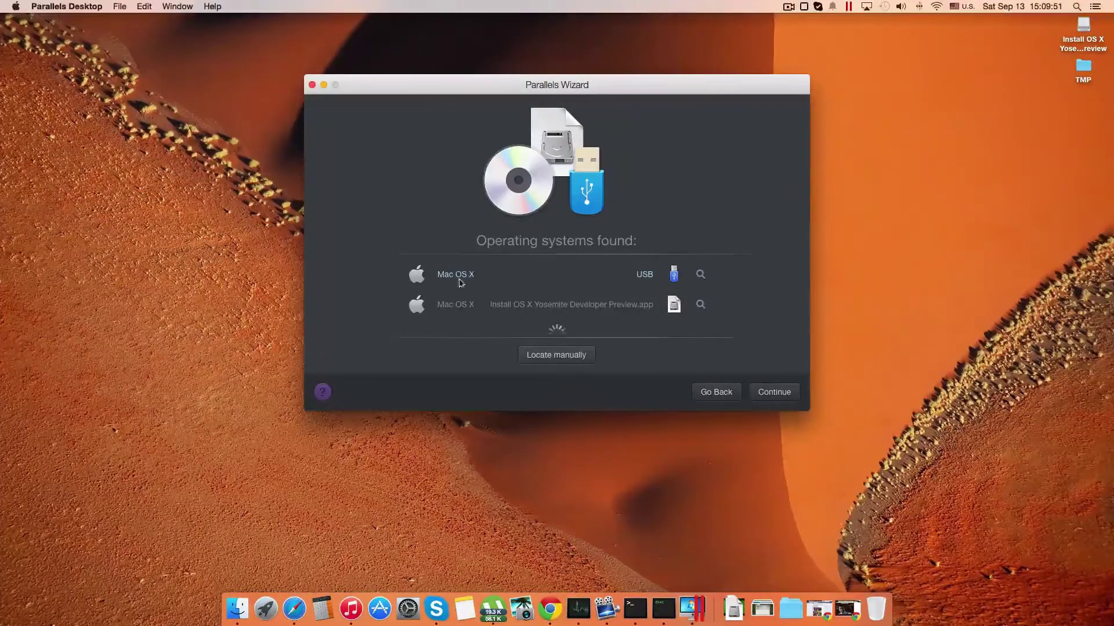
double_click(434, 282)
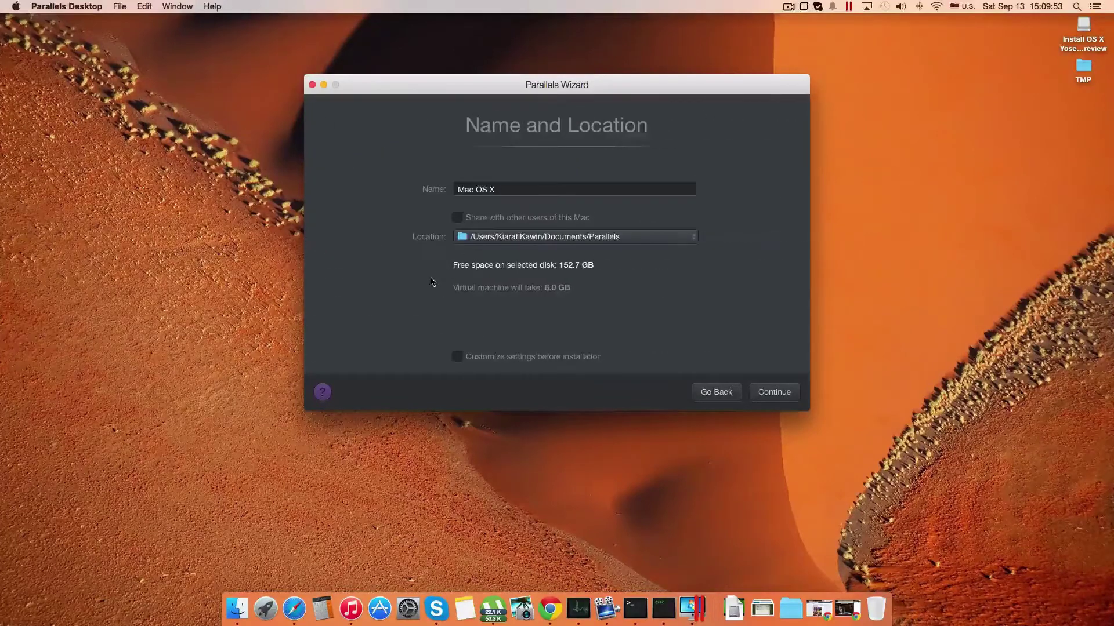
Accept the name Mac OS X and the default location, with settings customized before installation.
left_click(522, 190)
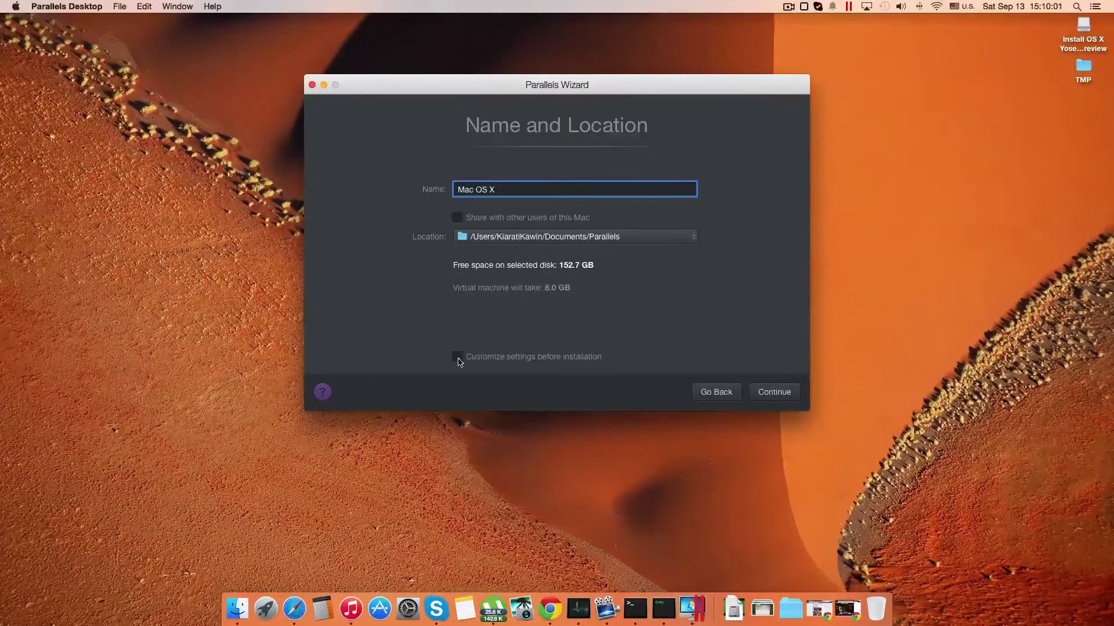
left_click(457, 358)
left_click(773, 396)
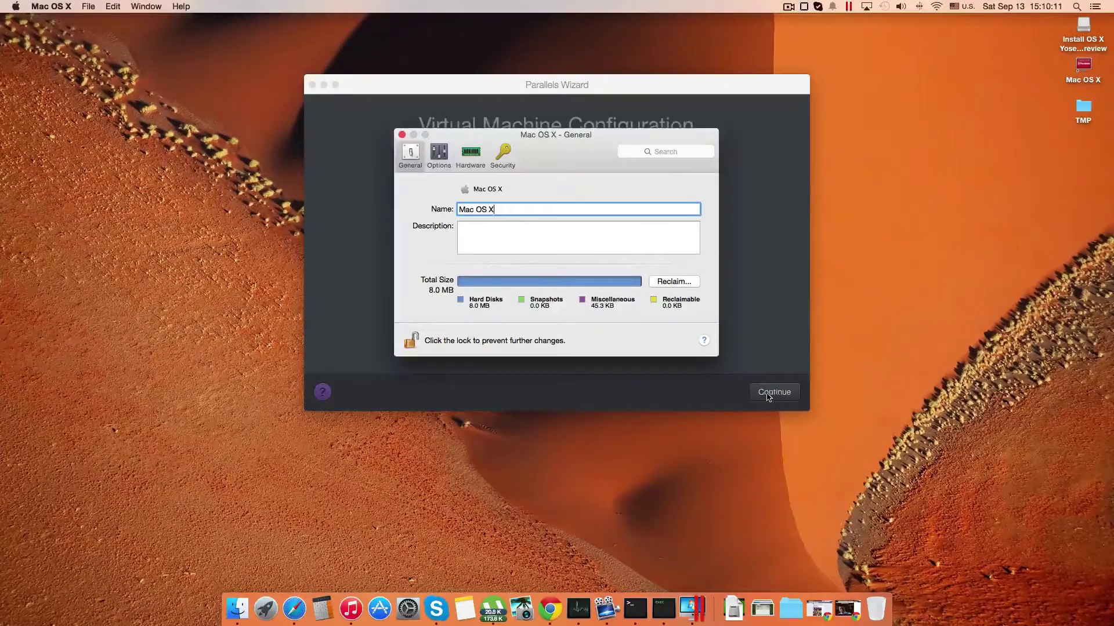
Review the virtual machine's Coherence, Full Screen, Modality, Optimization, and Startup and Shutdown options.
left_click(439, 155)
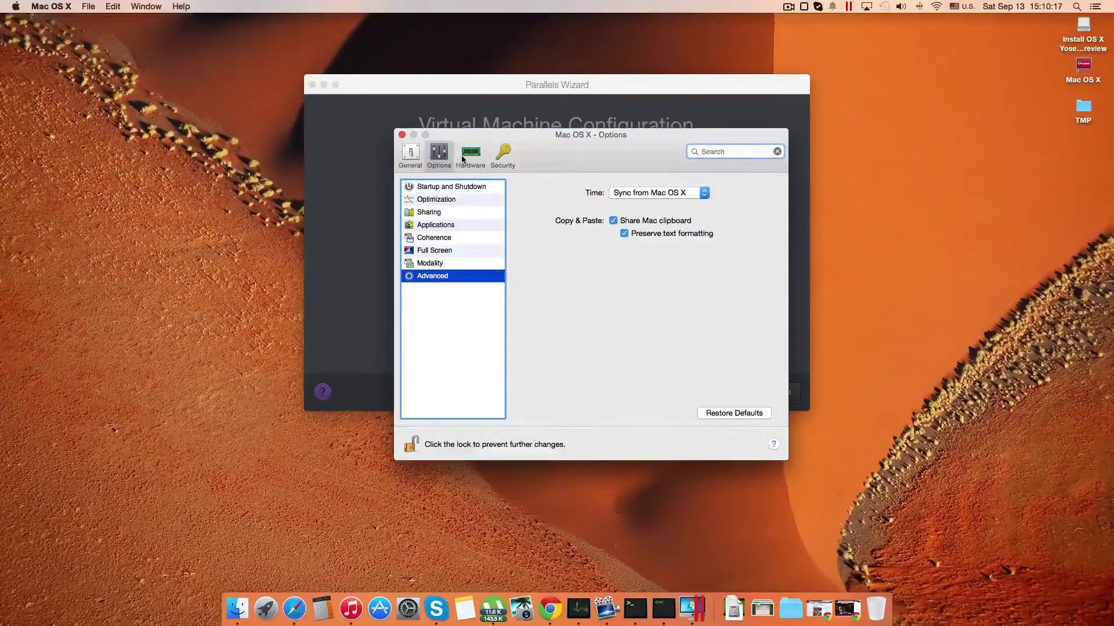
left_click(443, 239)
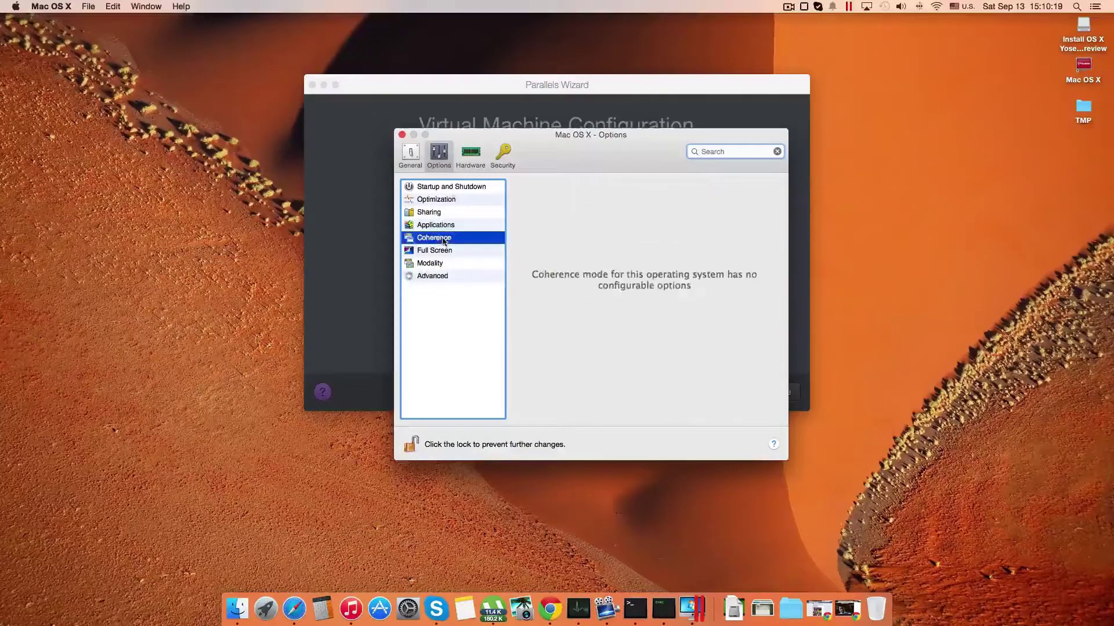
left_click(439, 253)
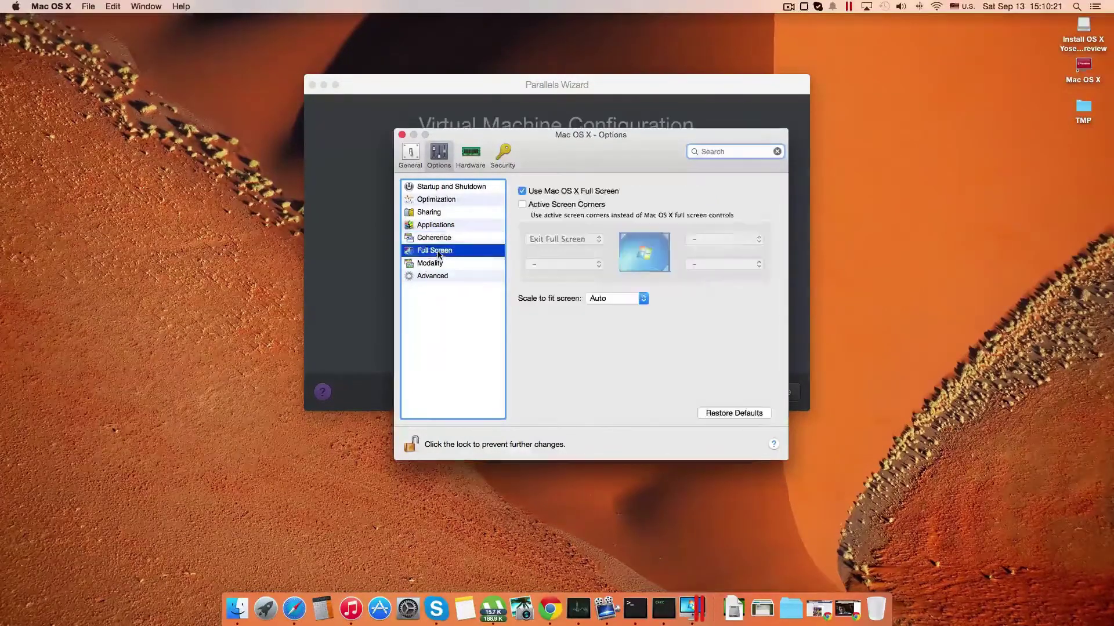
left_click(432, 267)
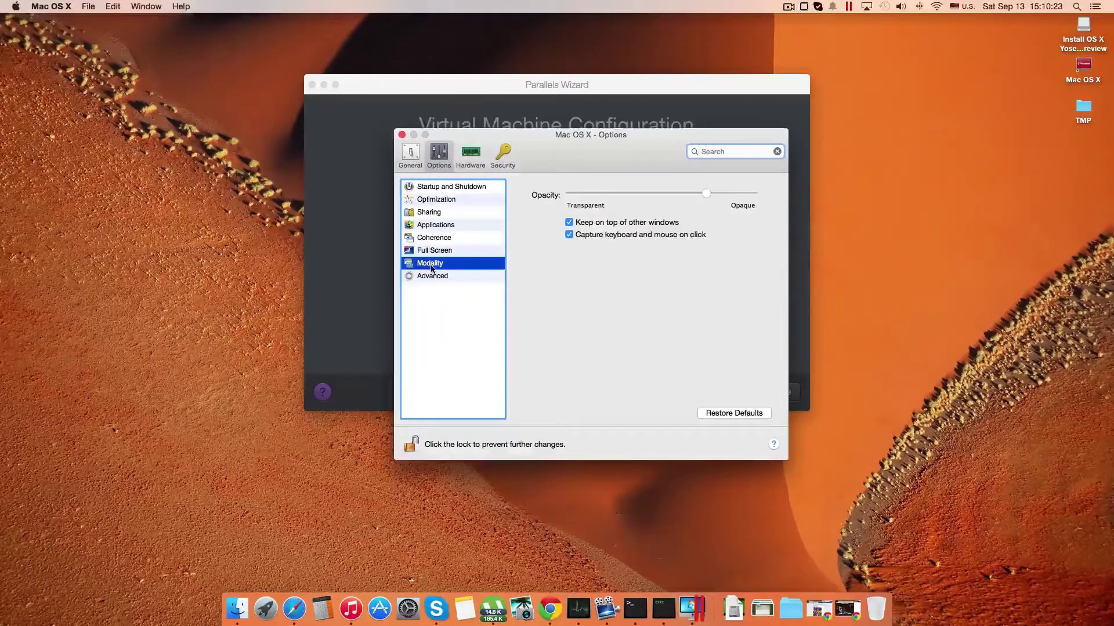
left_click(432, 200)
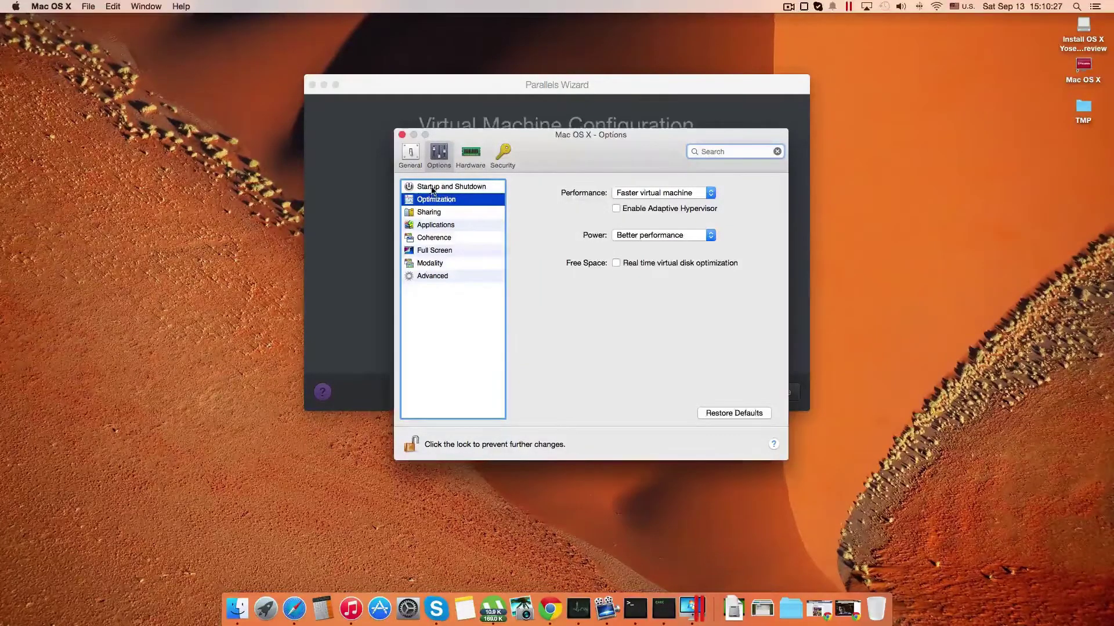
left_click(432, 188)
Set the virtual machine's hardware to 4 CPUs and about 6.1 GB of memory.
left_click(468, 158)
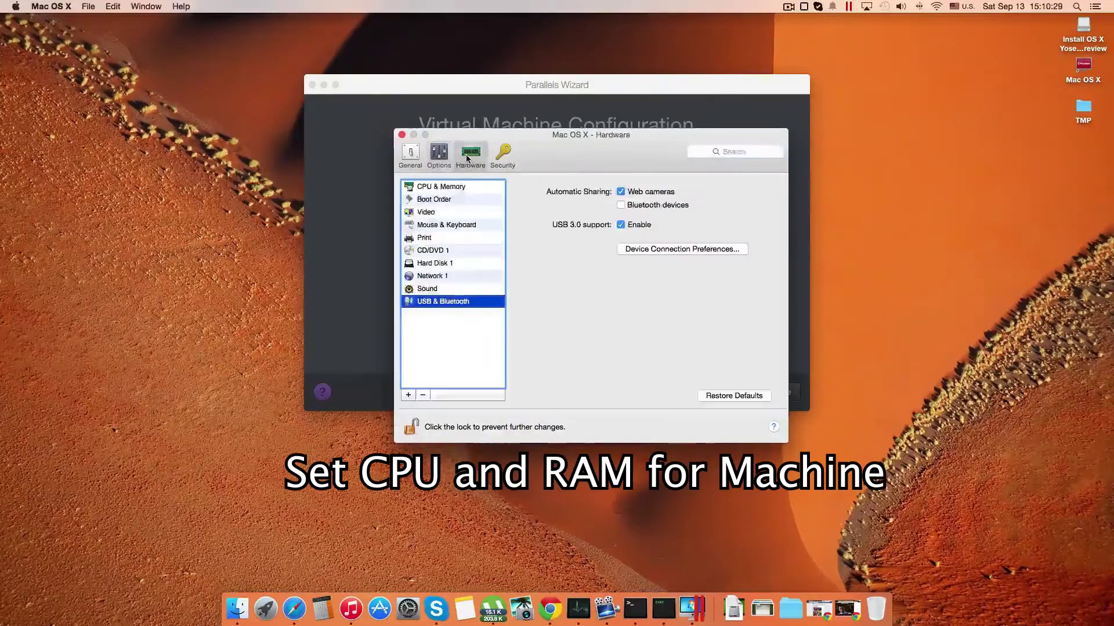
left_click(441, 189)
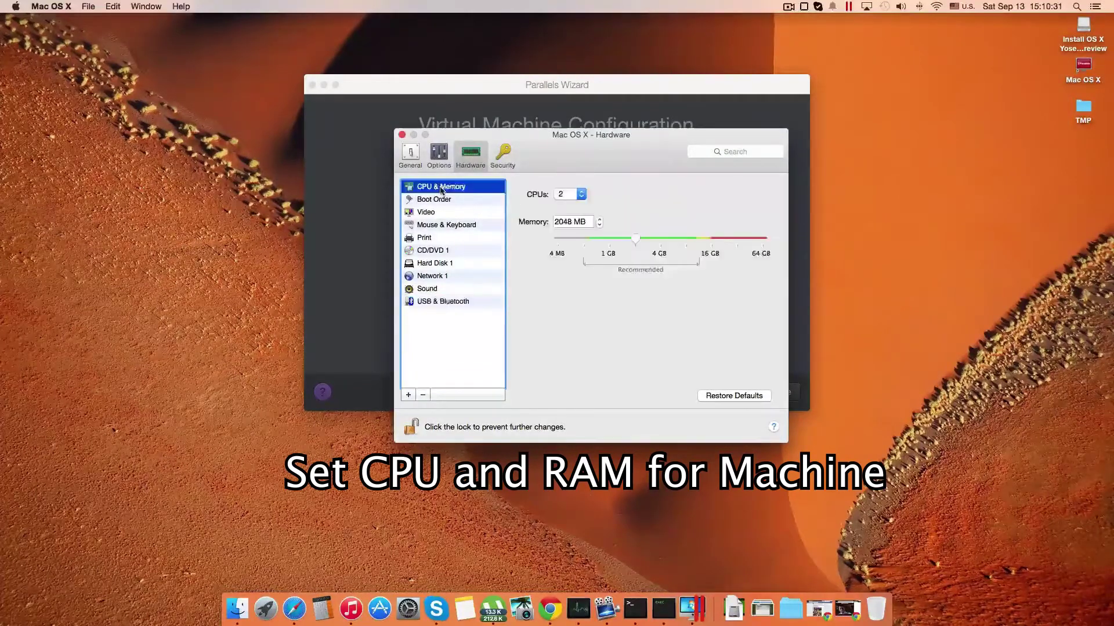
left_click(579, 196)
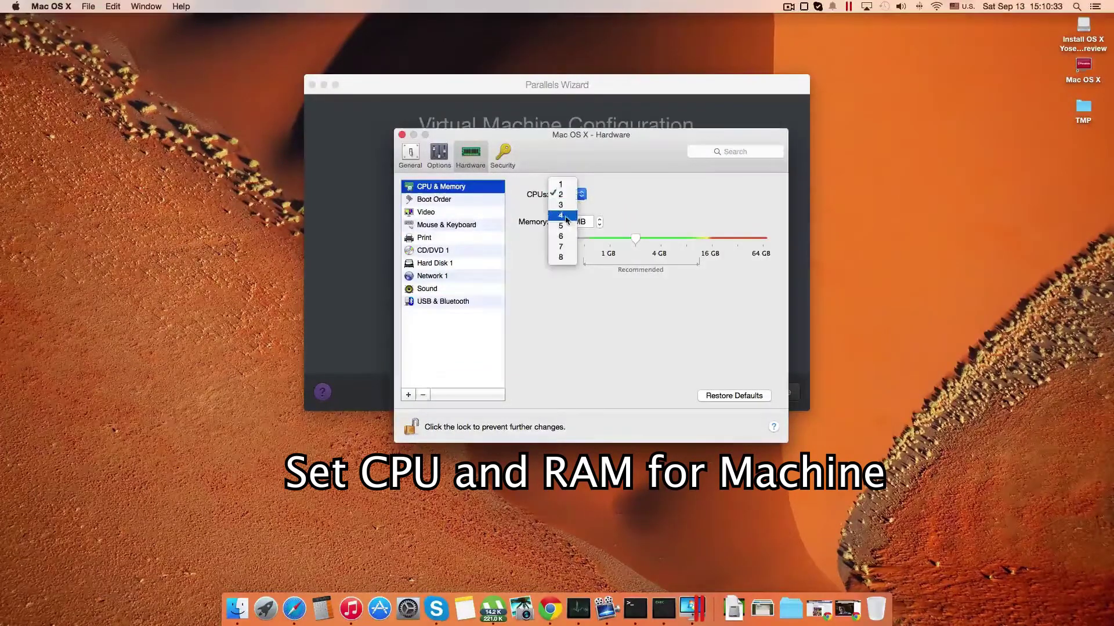
left_click(567, 216)
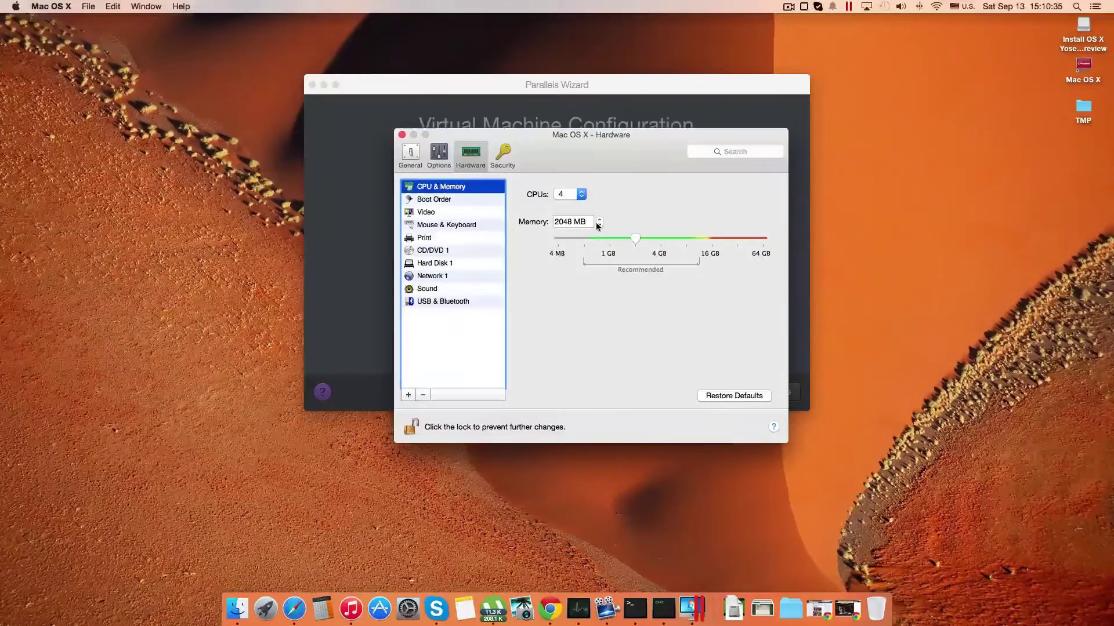
left_click_drag(636, 239, 663, 245)
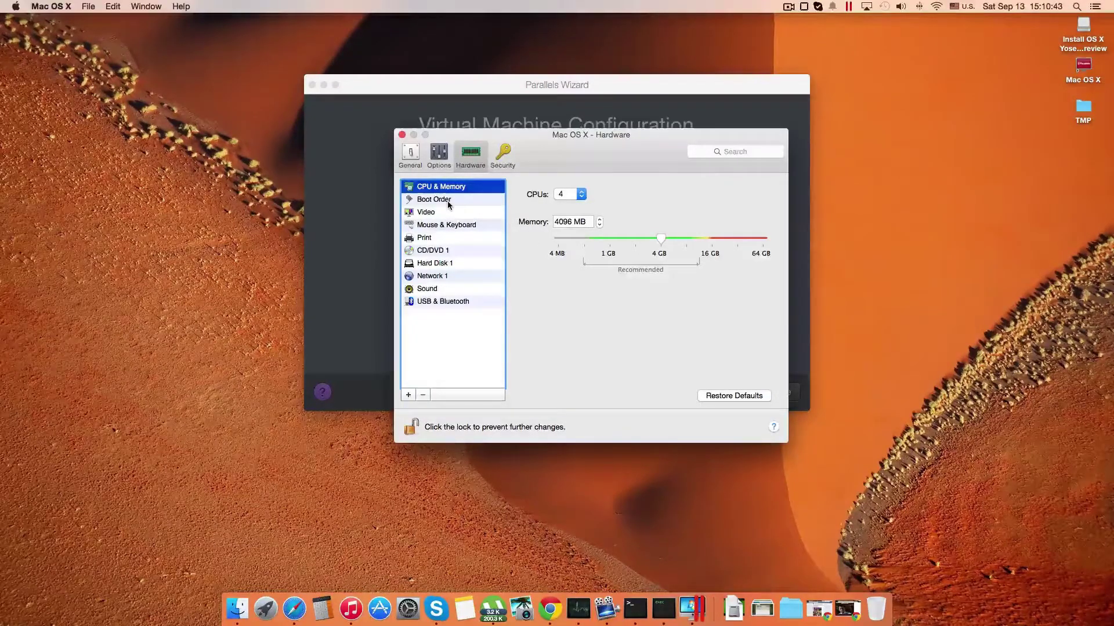
left_click_drag(661, 240, 673, 243)
Raise the virtual machine's video memory to about 256 MB.
left_click(423, 214)
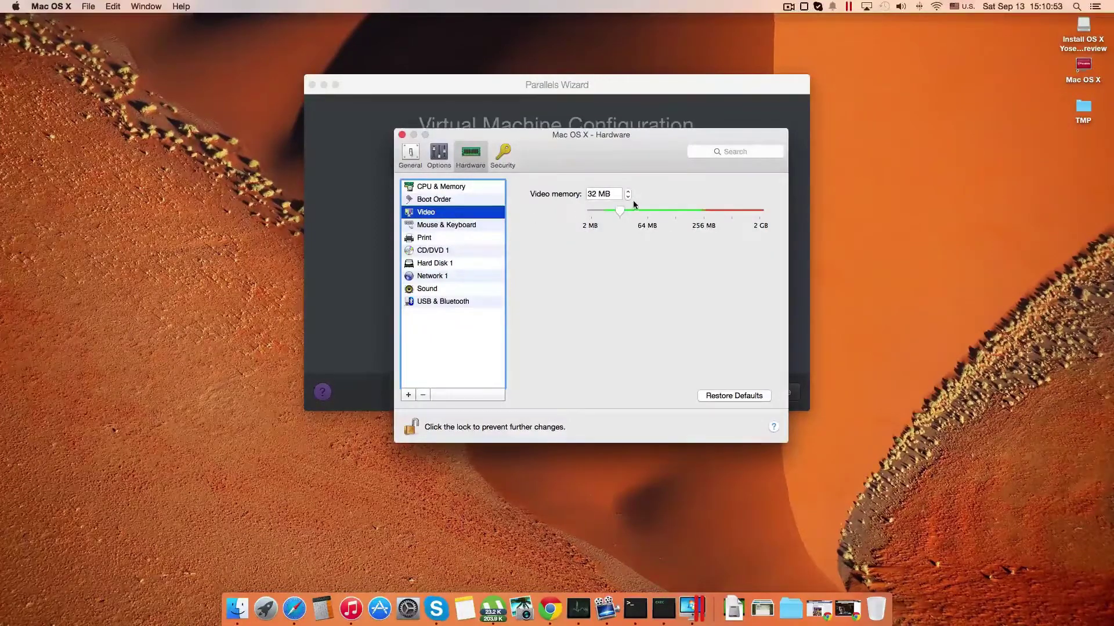
left_click_drag(619, 211, 702, 225)
Examine the remaining hardware settings from Mouse & Keyboard to USB & Bluetooth, plus the Security and General settings.
left_click(431, 229)
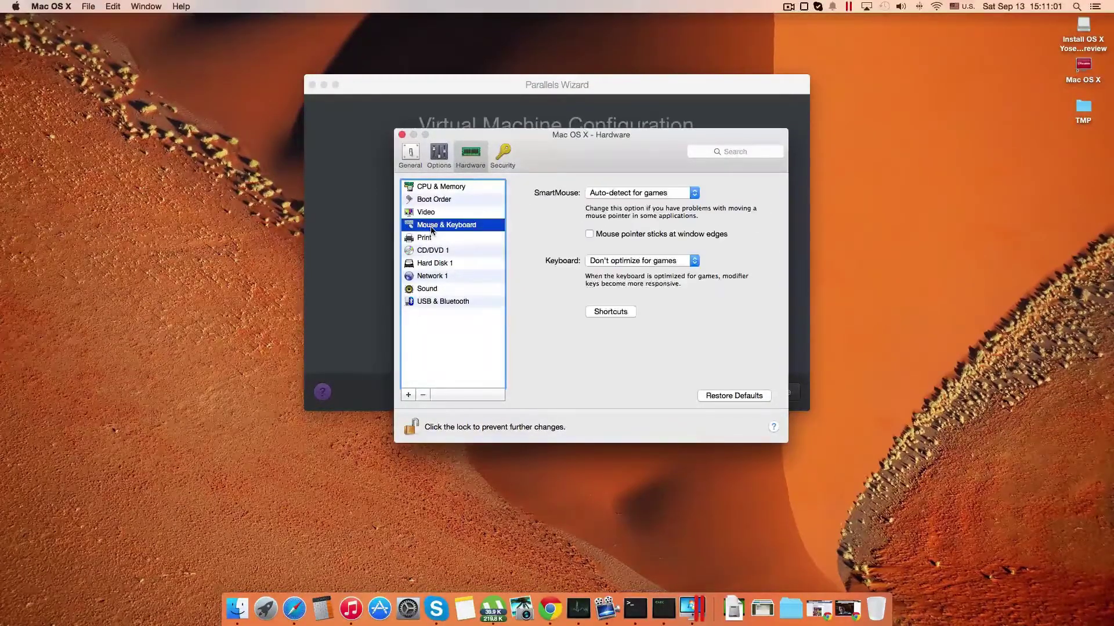
left_click(428, 239)
left_click(429, 251)
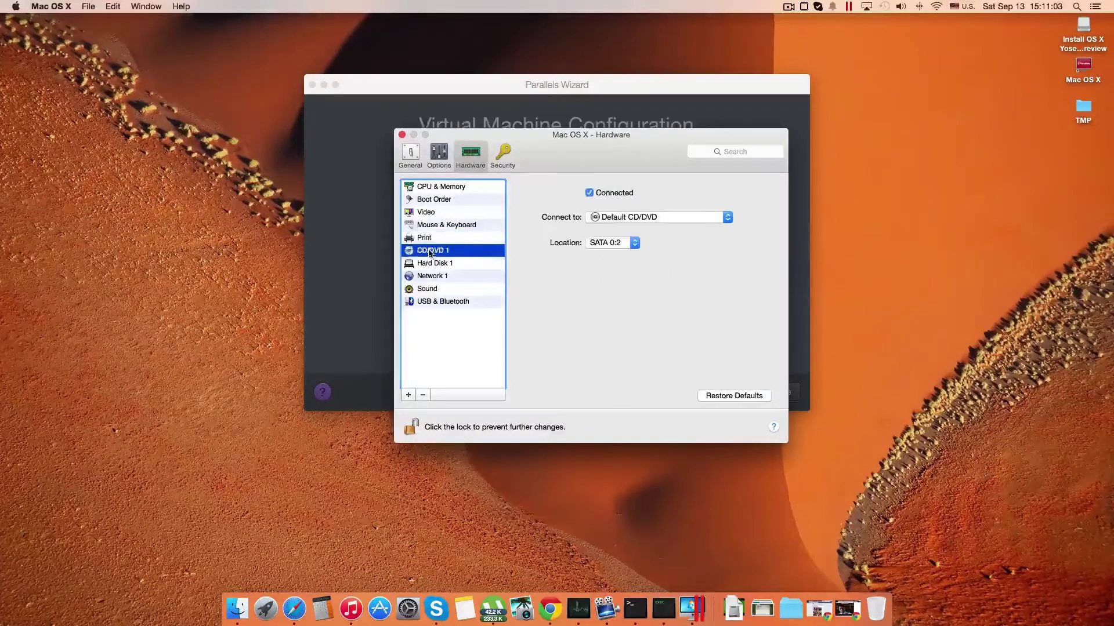
left_click(435, 264)
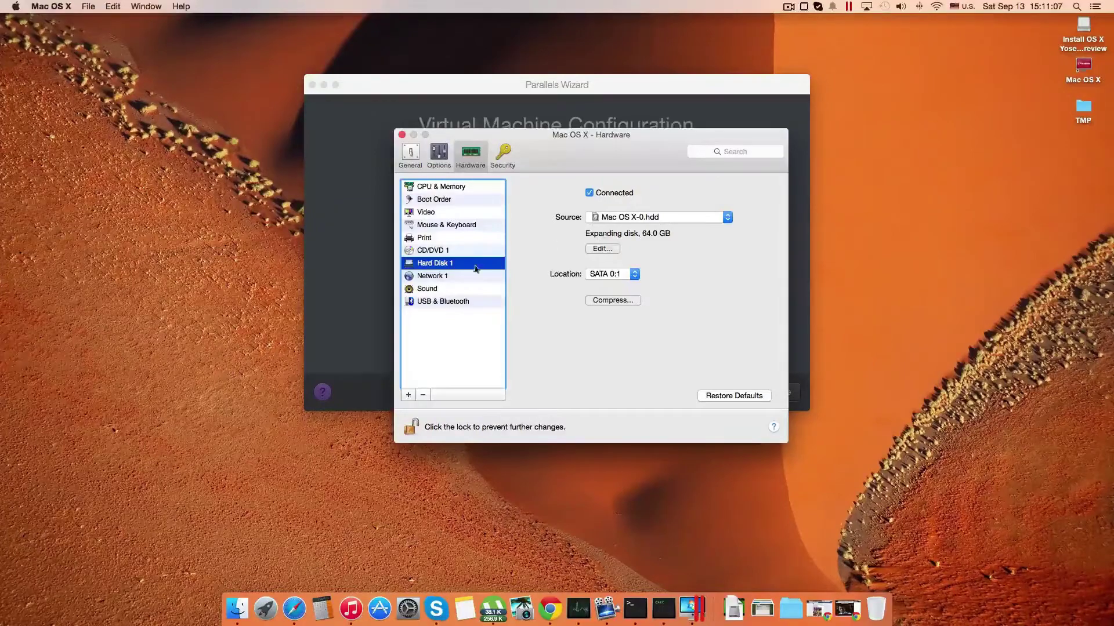
left_click(436, 277)
left_click(435, 289)
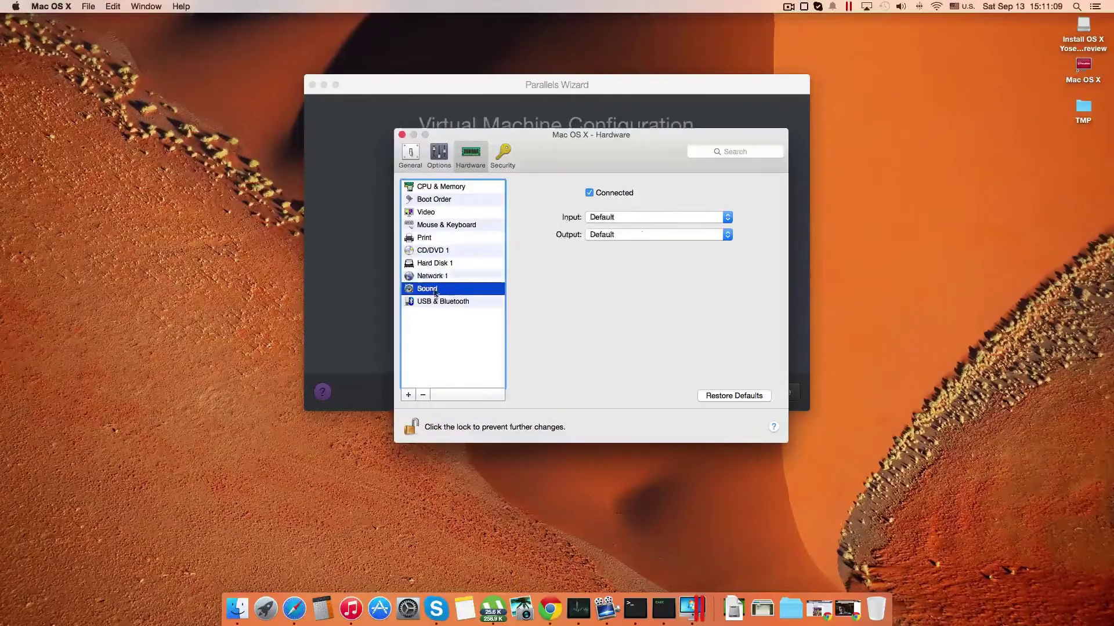
left_click(436, 304)
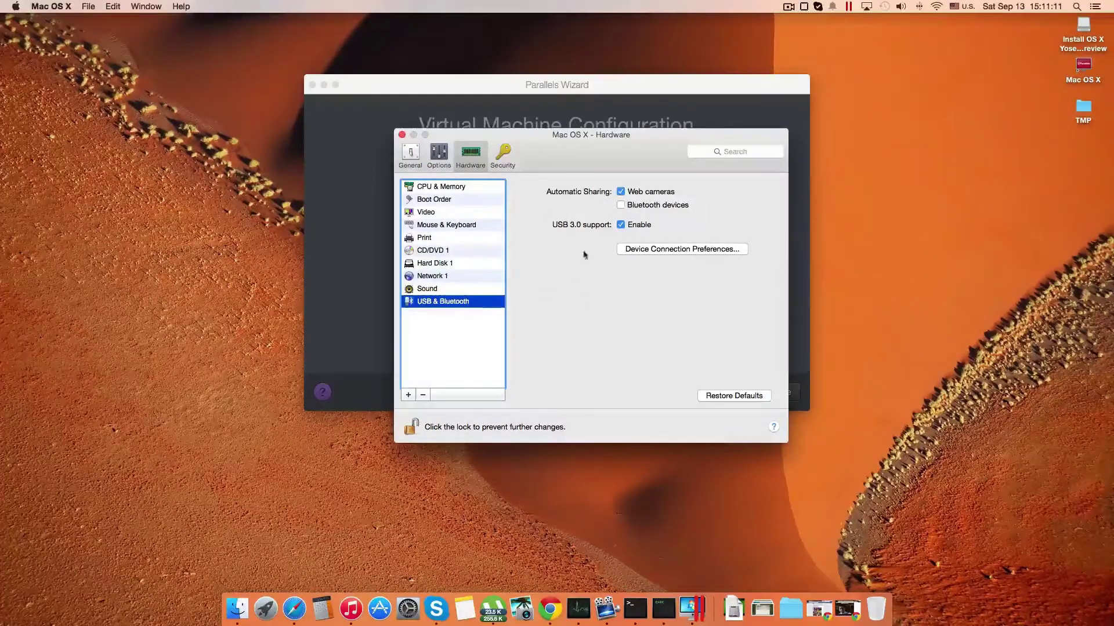
left_click(503, 153)
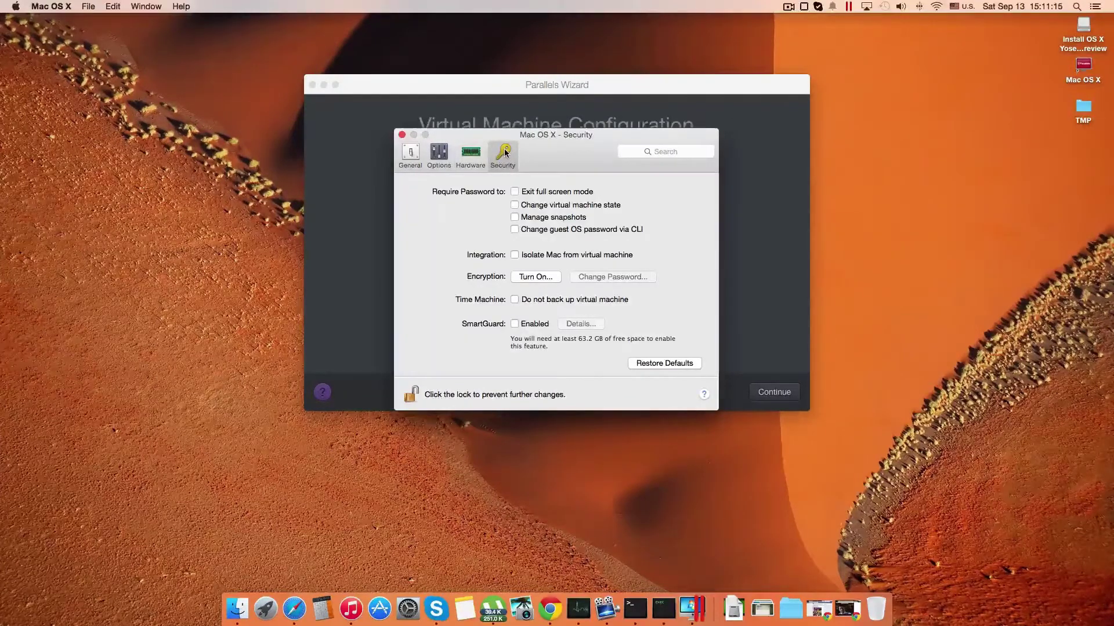
left_click(412, 153)
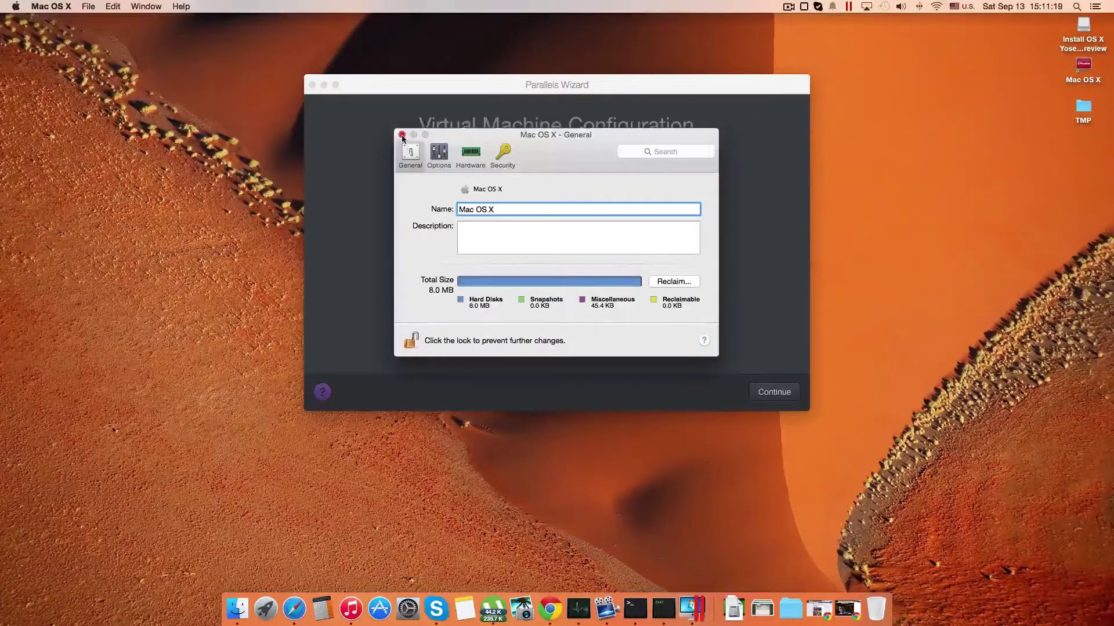
Finish the configuration to start the virtual machine, and answer the accessibility access request by choosing to open System Preferences.
left_click(402, 135)
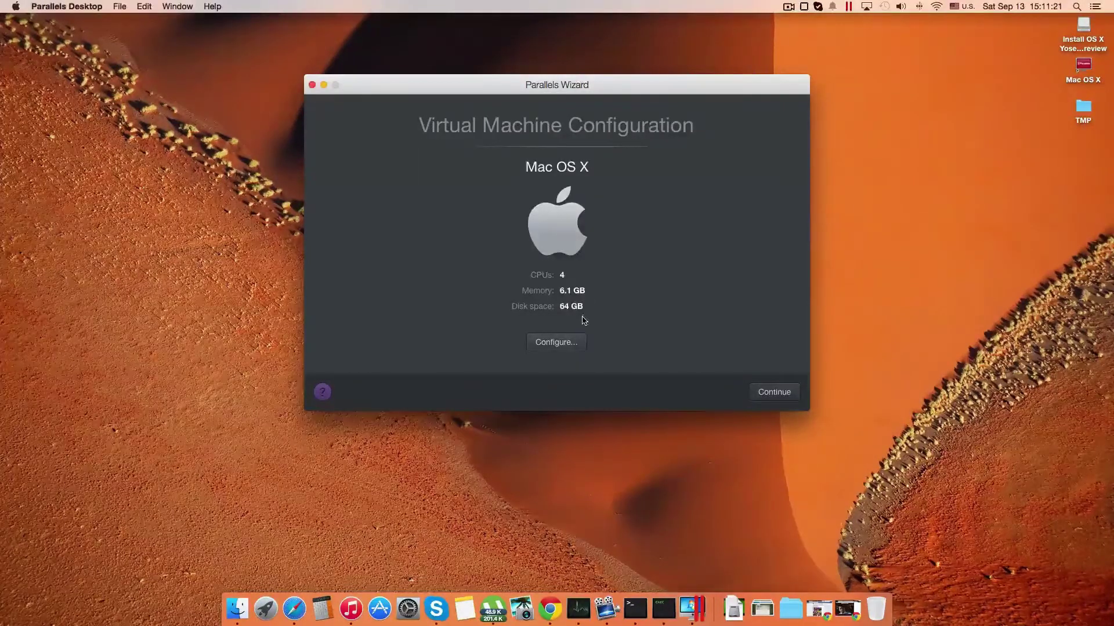
left_click(776, 396)
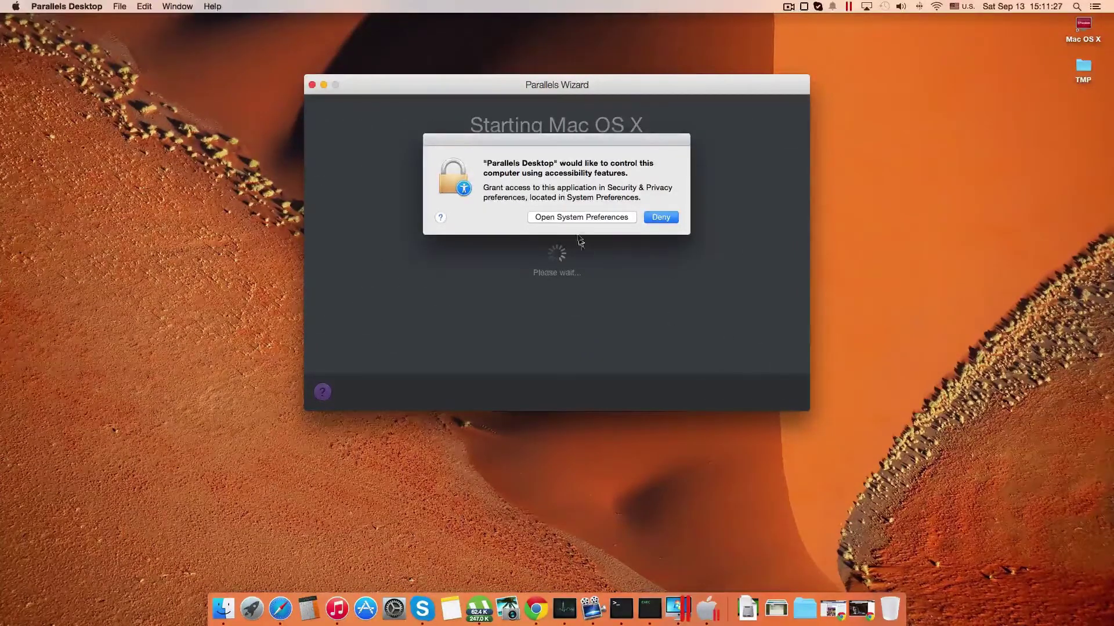
left_click(580, 217)
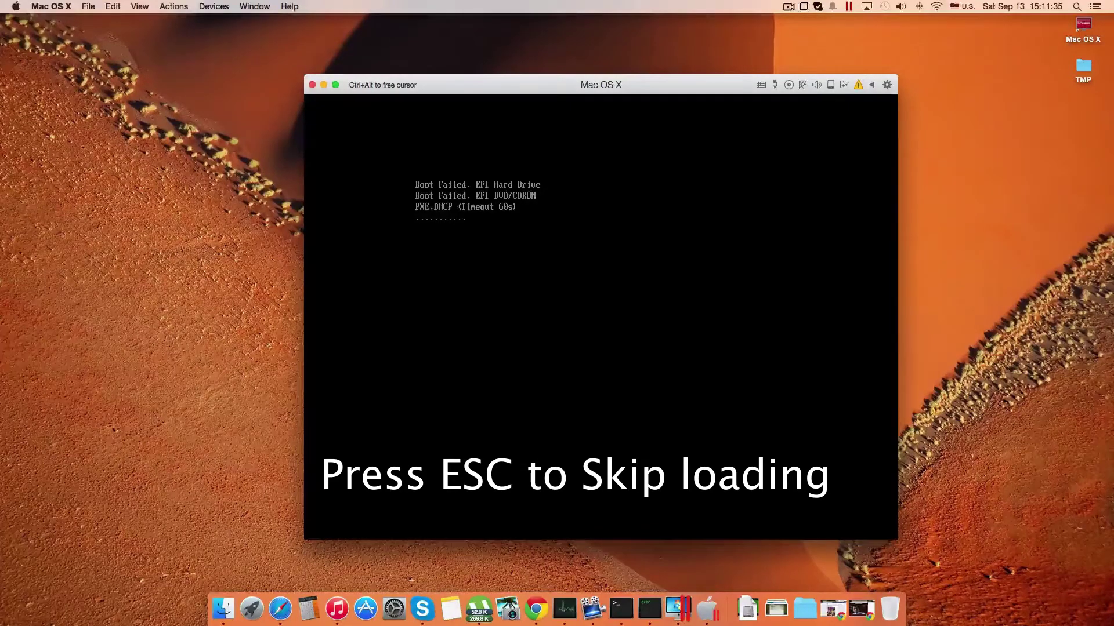
Skip the network boot and startup.nsh, and leave the EFI shell with the exit command to reach the firmware menu.
key("Escape")
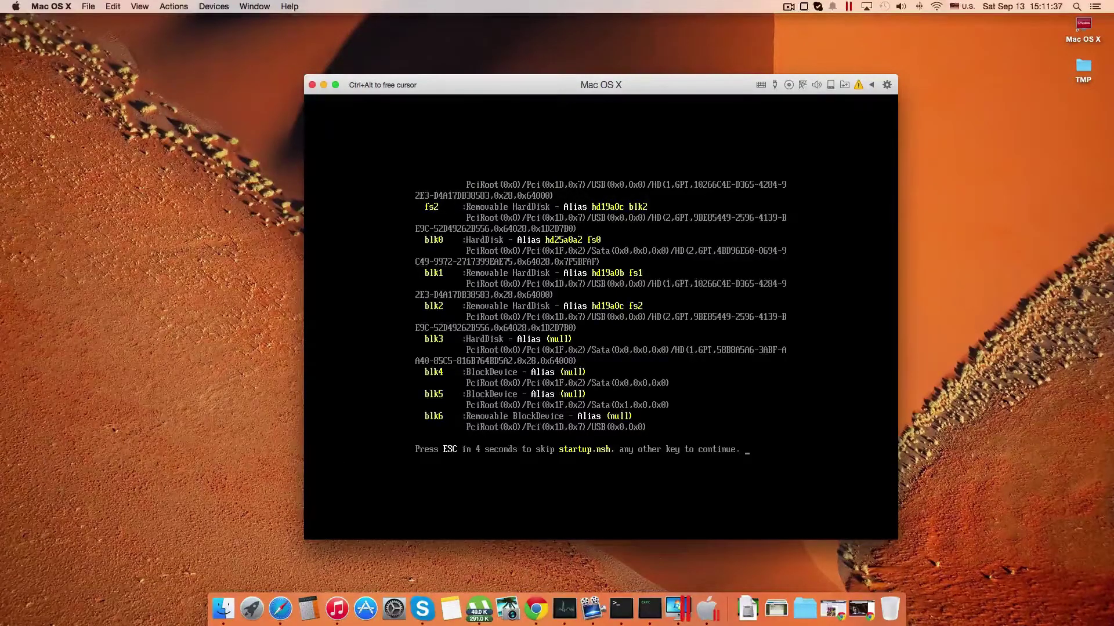
key("Escape")
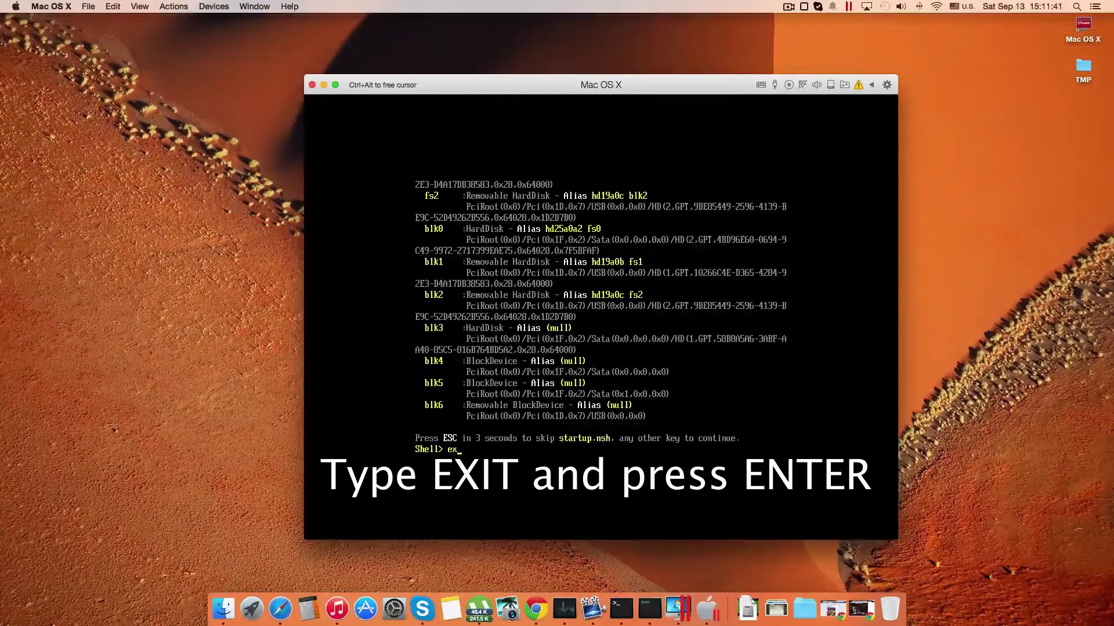
type("exit")
key("Return")
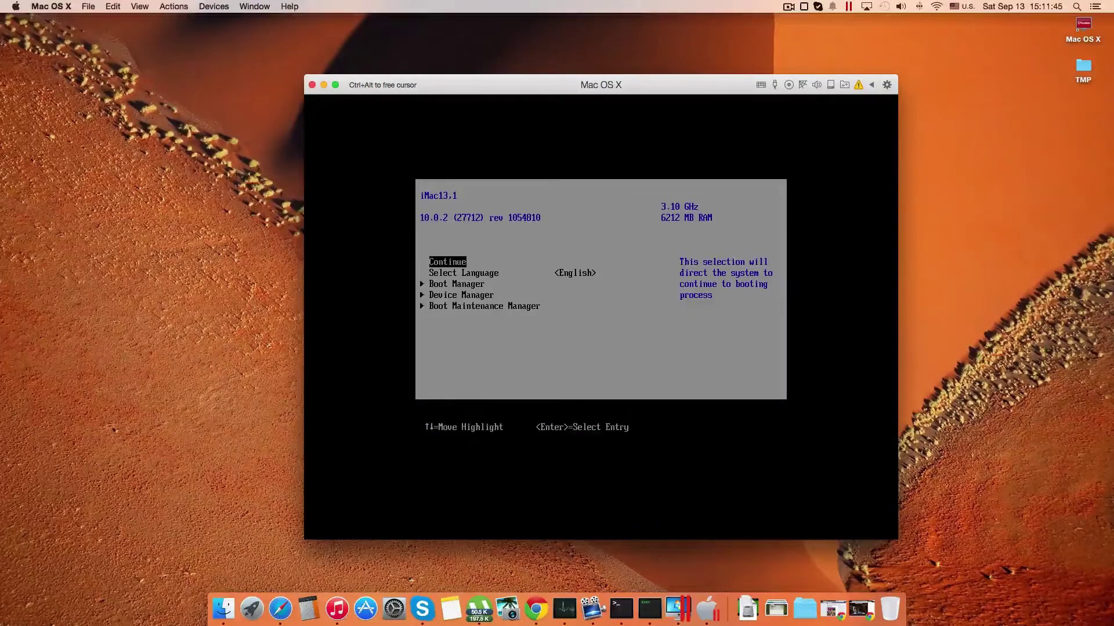
Boot the virtual machine from the EFI USB Device through the Boot Manager.
key("Down")
key("Down")
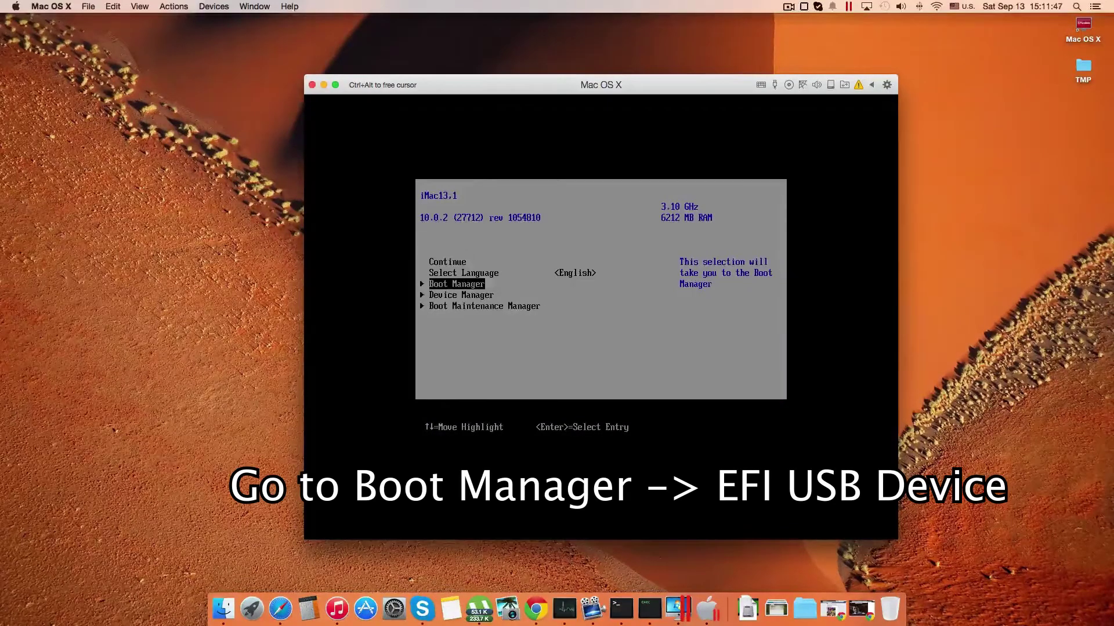
key("Return")
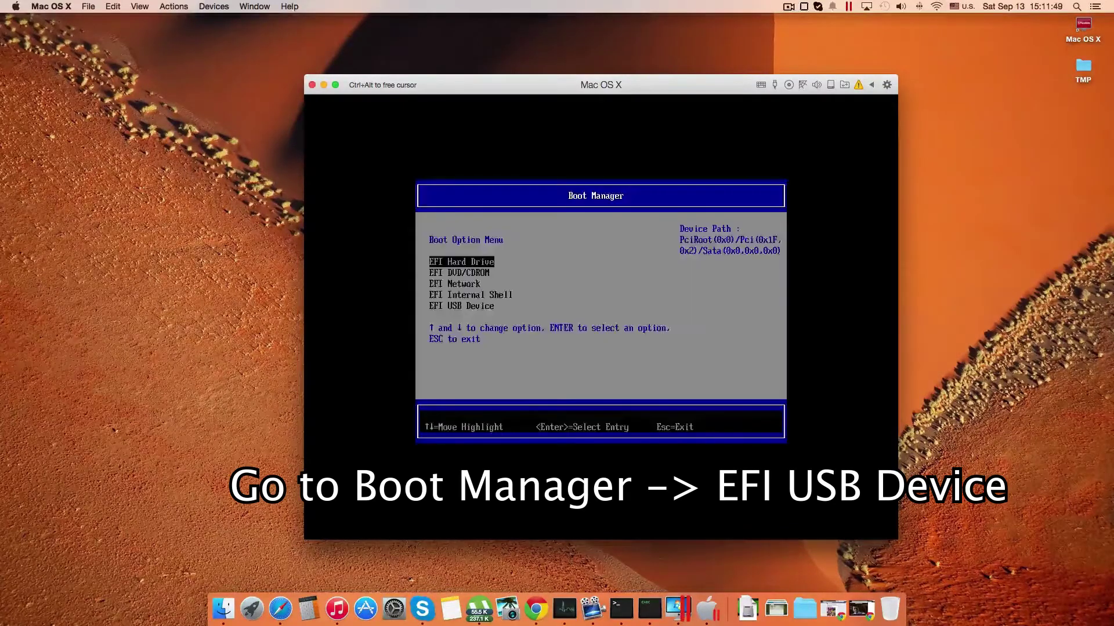
key("Down")
key("Down")
key("Down")
key("Down")
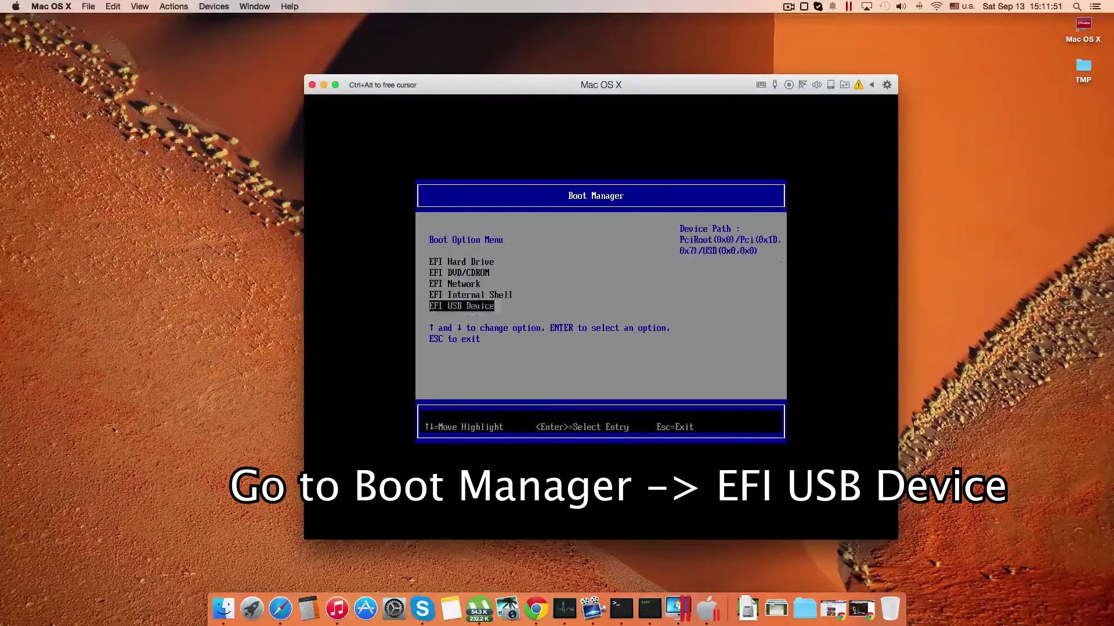
key("Return")
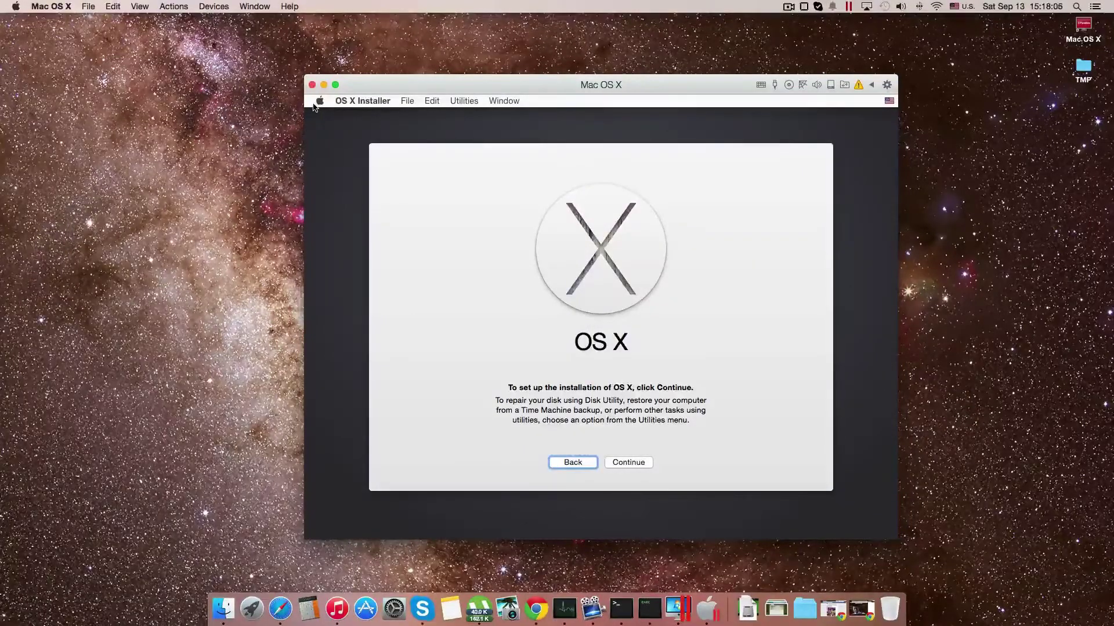
Proceed with the OS X installation setup and agree to the software license agreement.
left_click(645, 464)
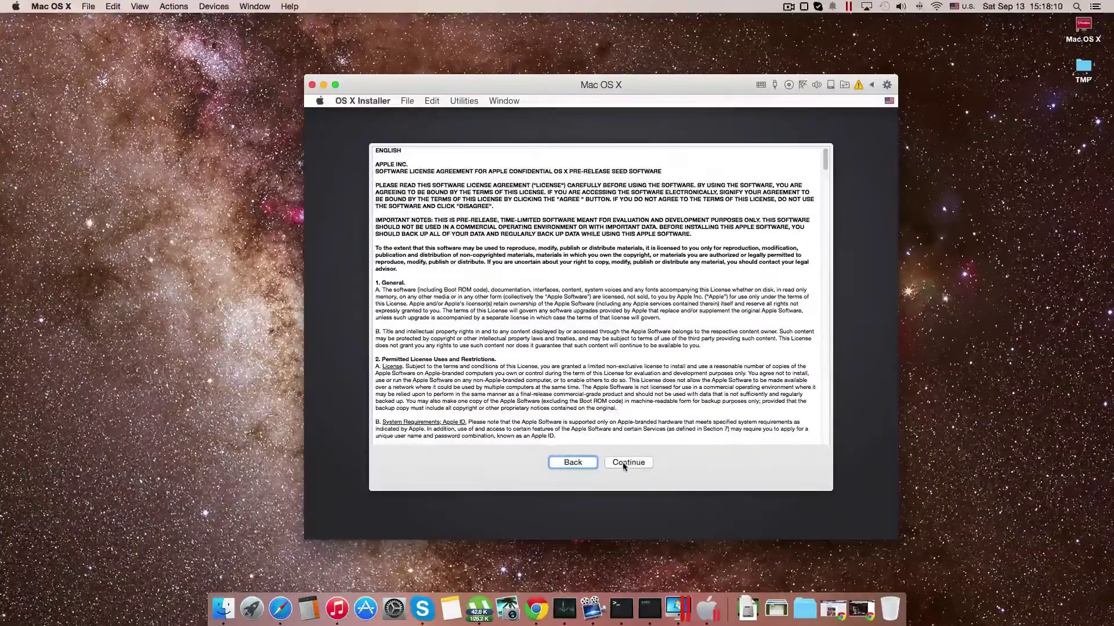
left_click(624, 464)
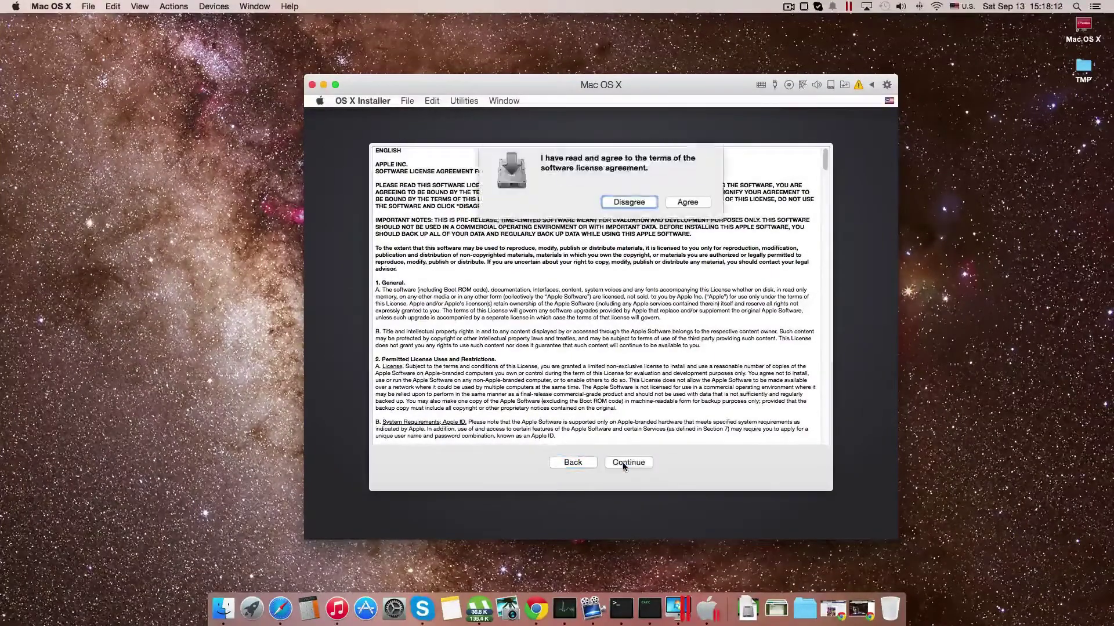
left_click(684, 203)
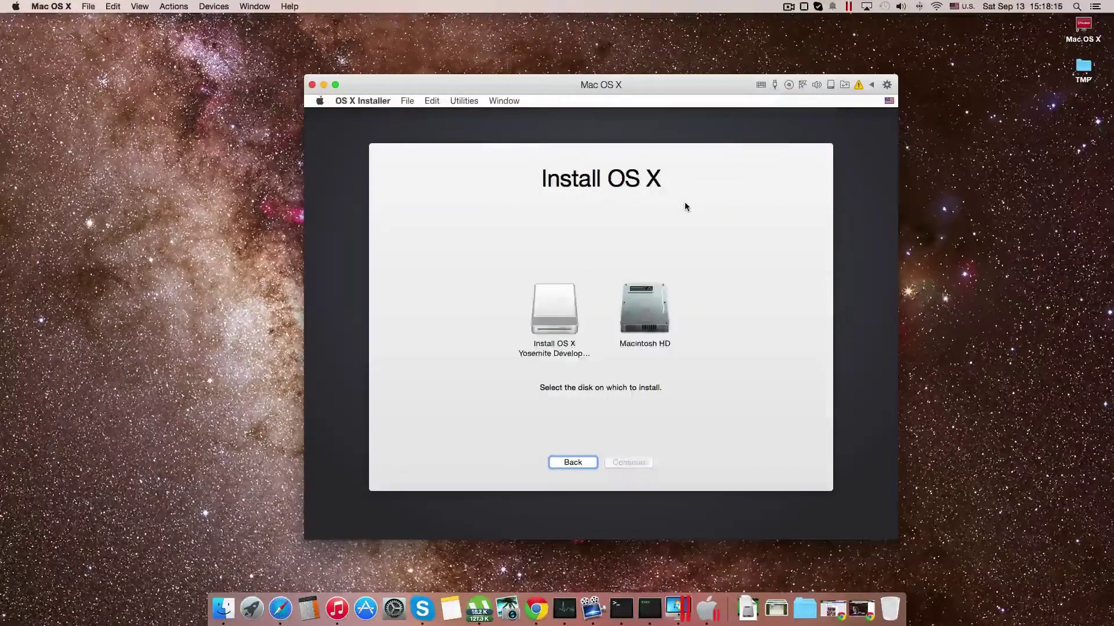
Install OS X on the Macintosh HD disk and restart the virtual machine to complete the installation.
left_click(658, 309)
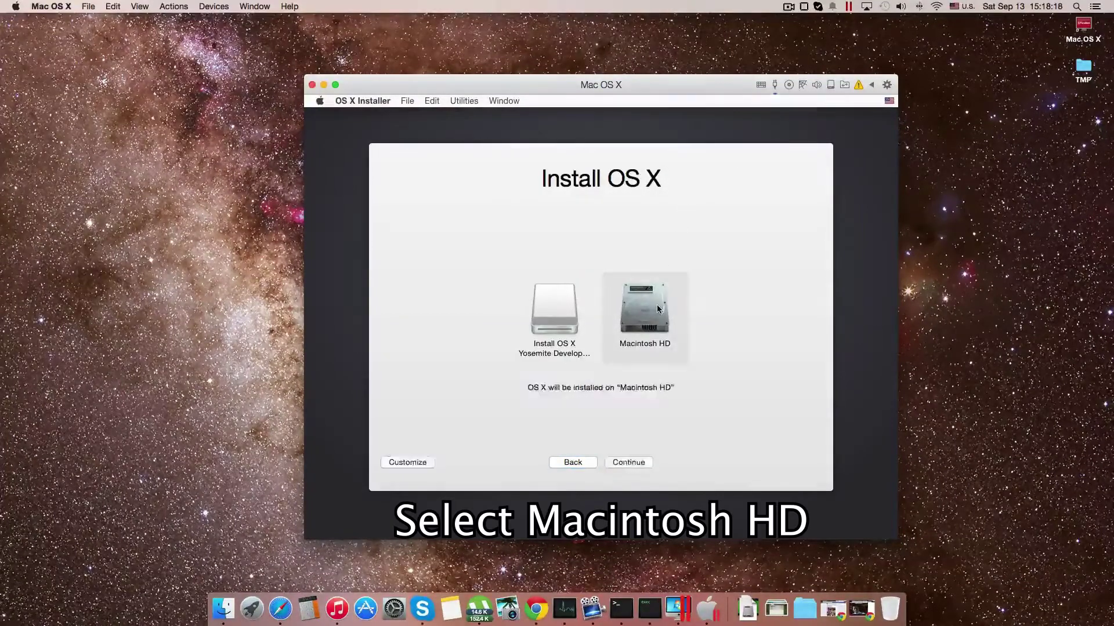
left_click(646, 464)
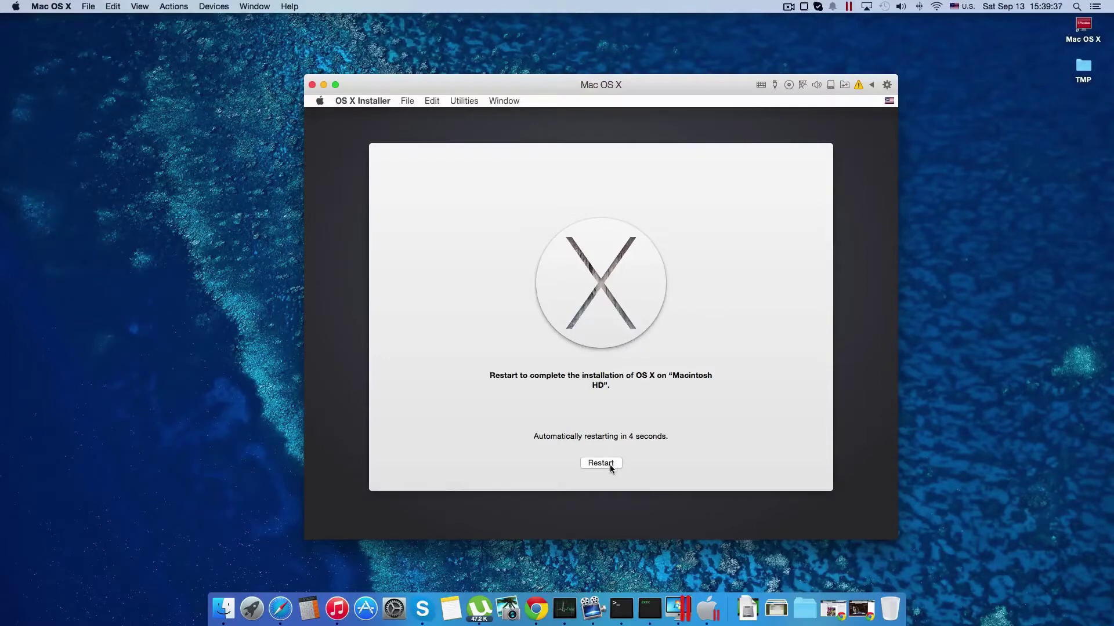
left_click(610, 467)
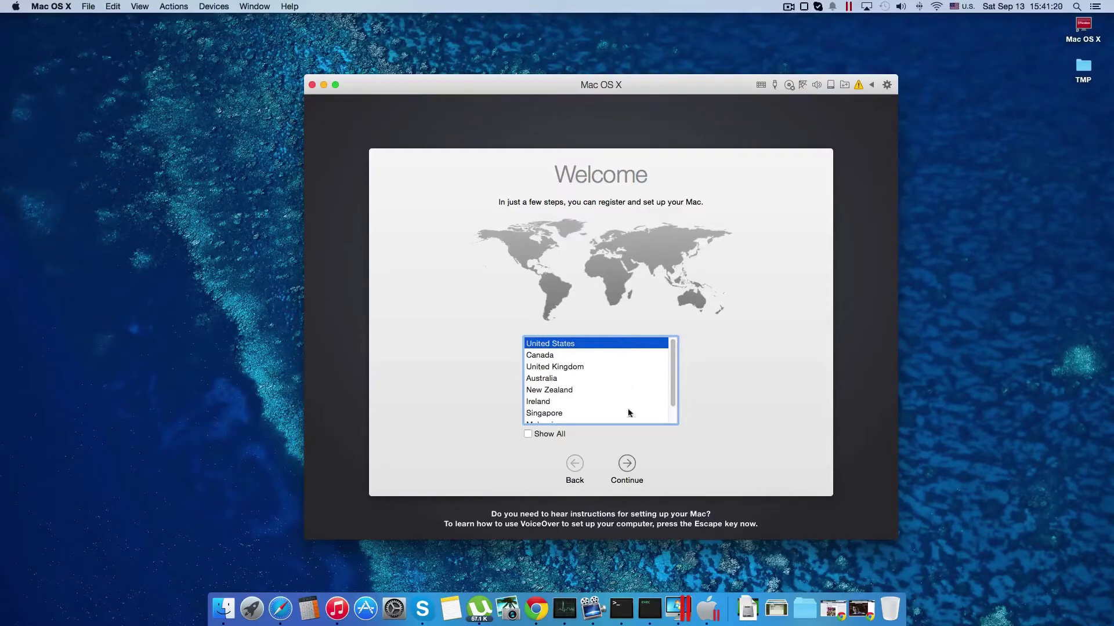
Examine the keyboard selection page and the country list on the Welcome page, both in its short form and with all countries shown.
left_click(630, 467)
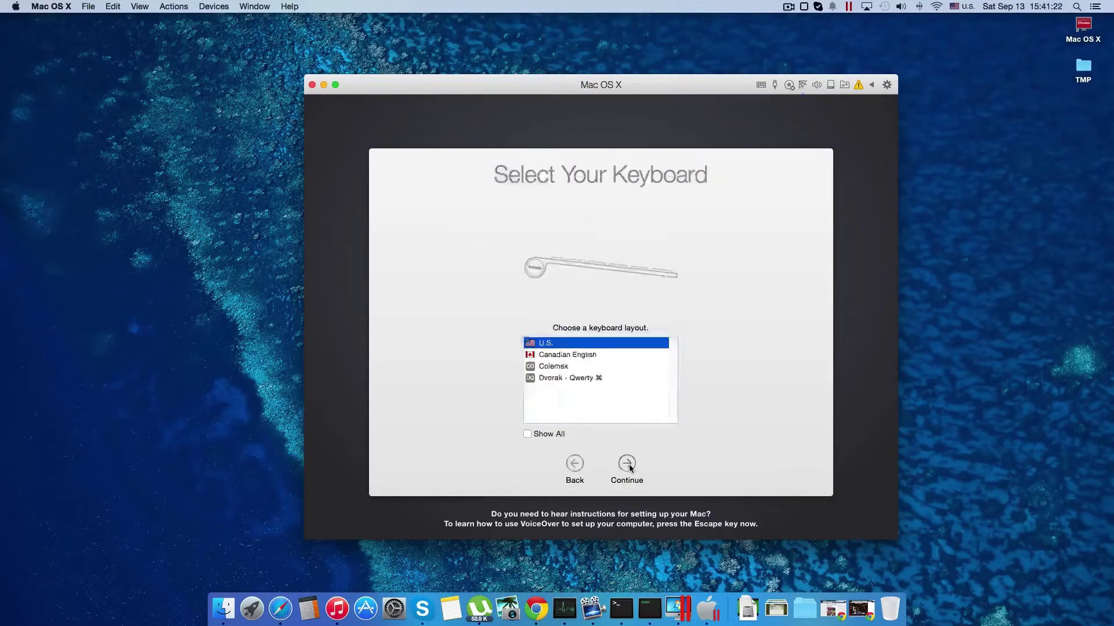
left_click(582, 468)
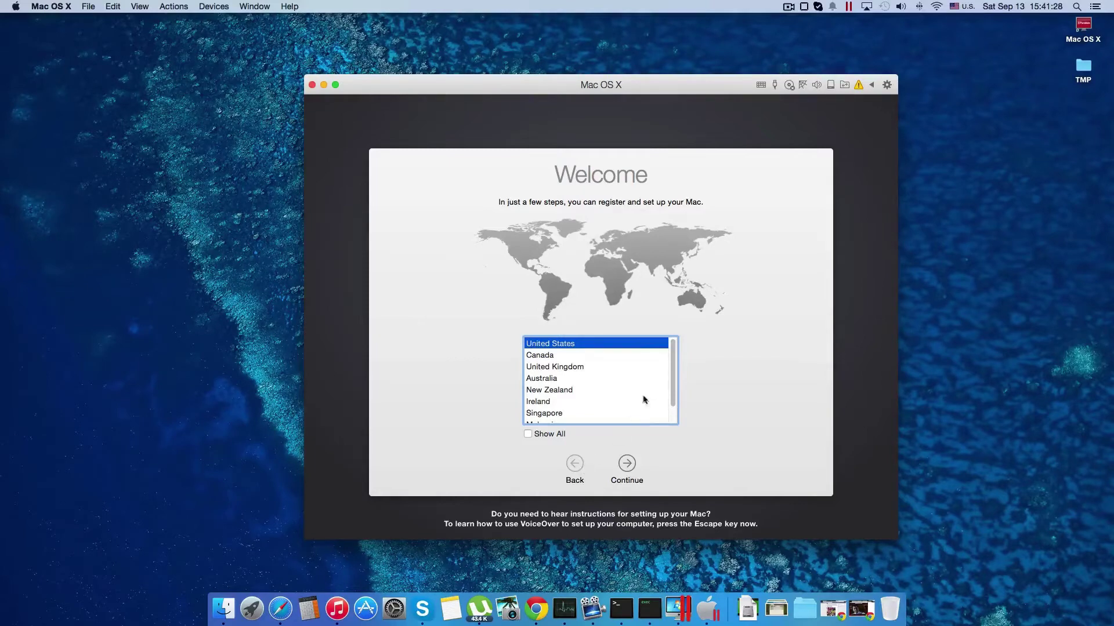
left_click_drag(673, 366, 675, 392)
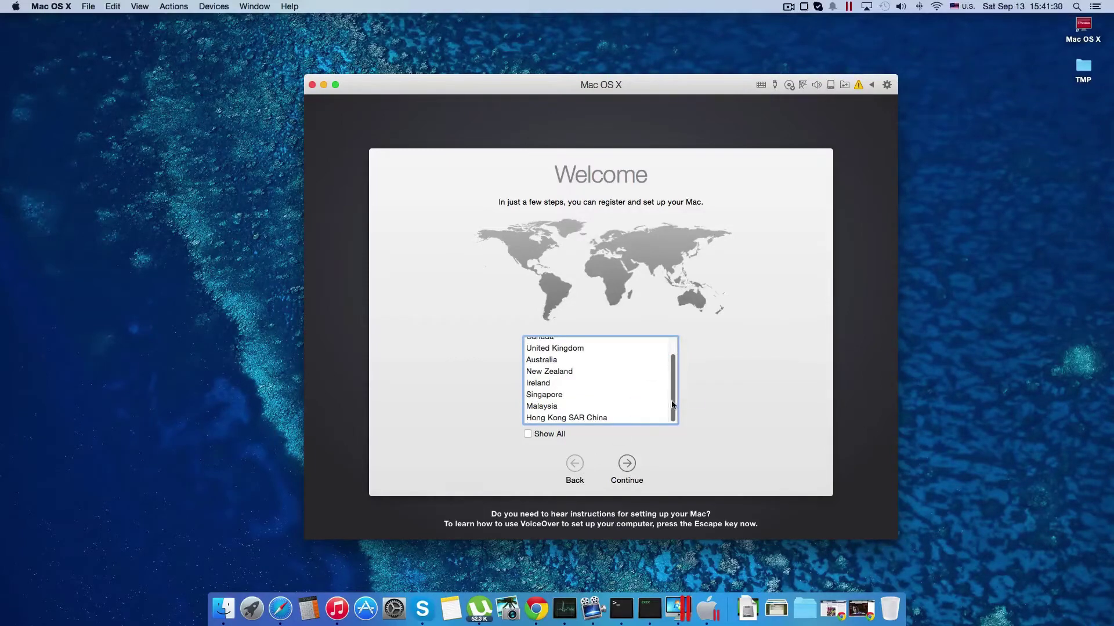
left_click(528, 435)
left_click_drag(675, 348, 673, 422)
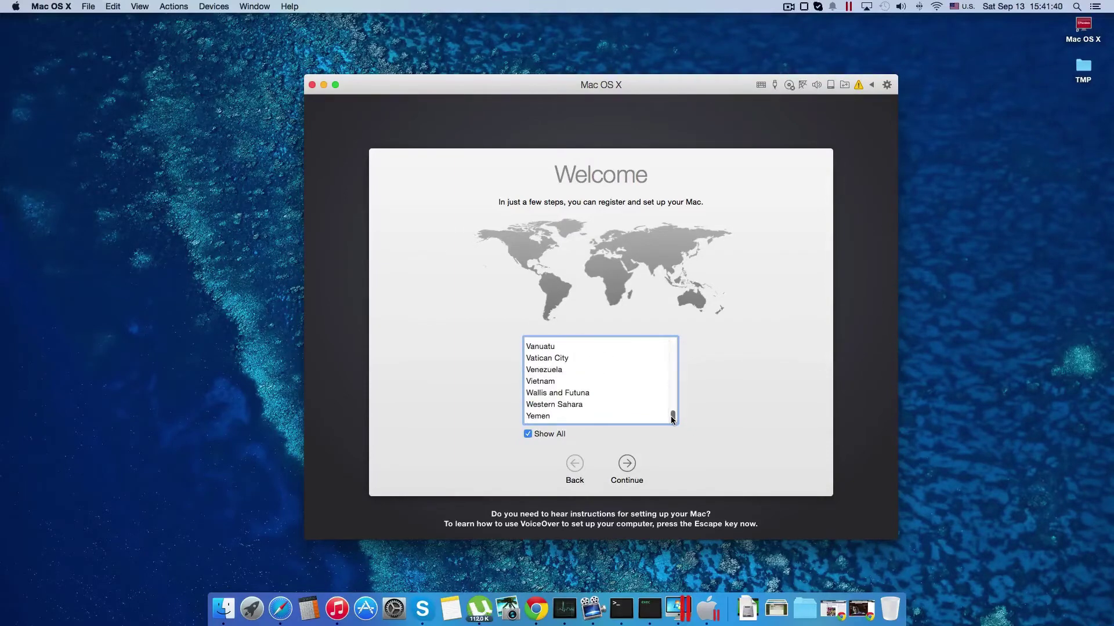
left_click(528, 434)
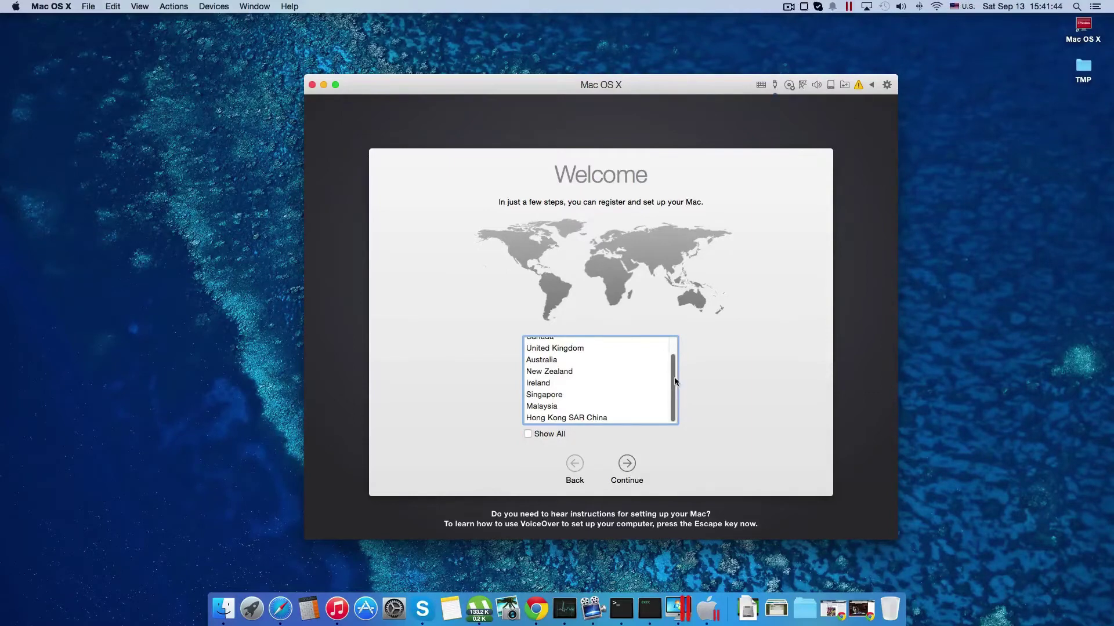
scroll(675, 343, "up", 2)
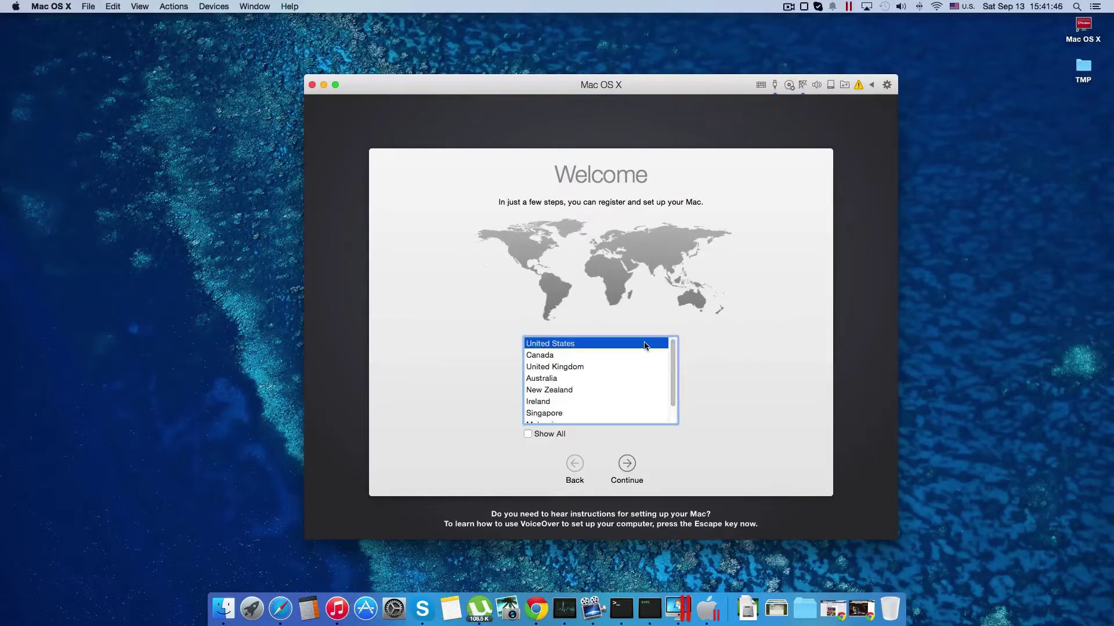
Continue the setup with United States as country, the U.S. keyboard layout and no information transfer.
left_click(628, 463)
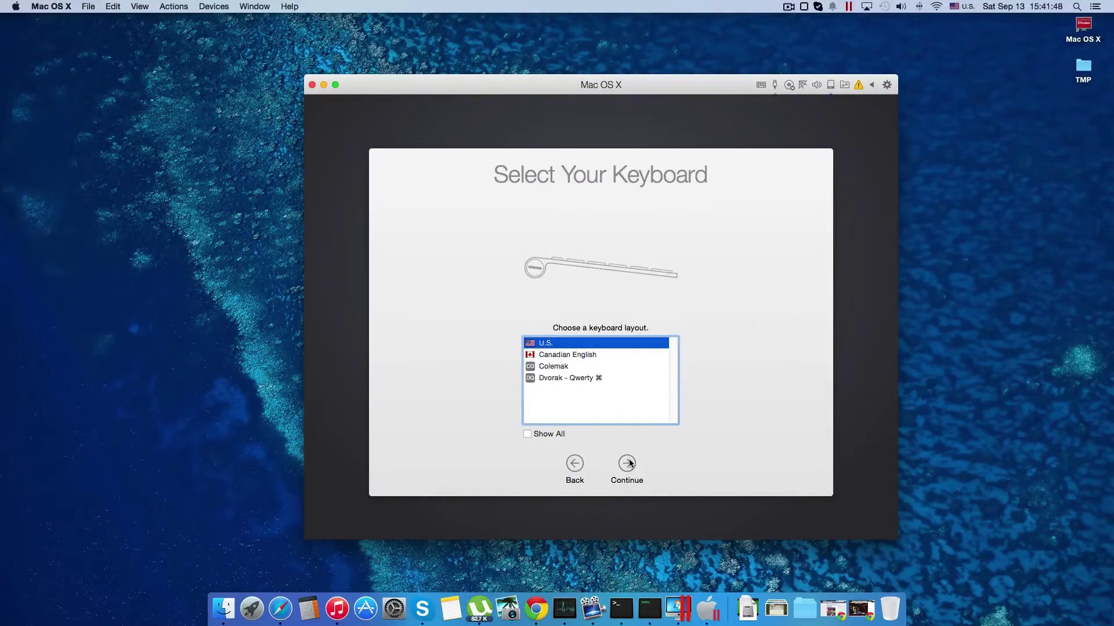
left_click(628, 463)
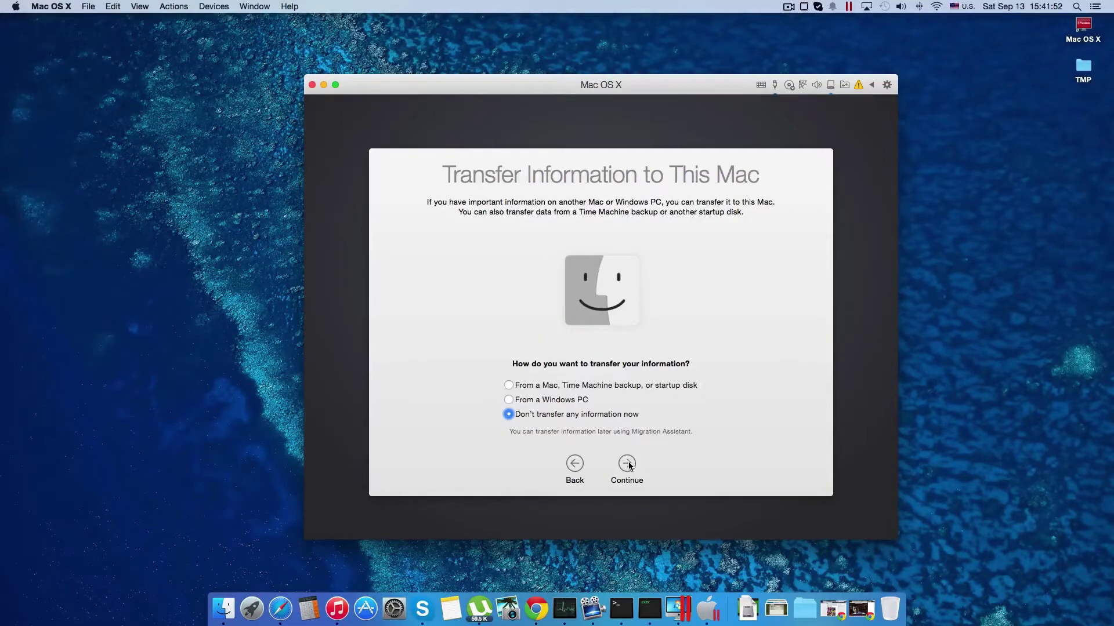
left_click(628, 463)
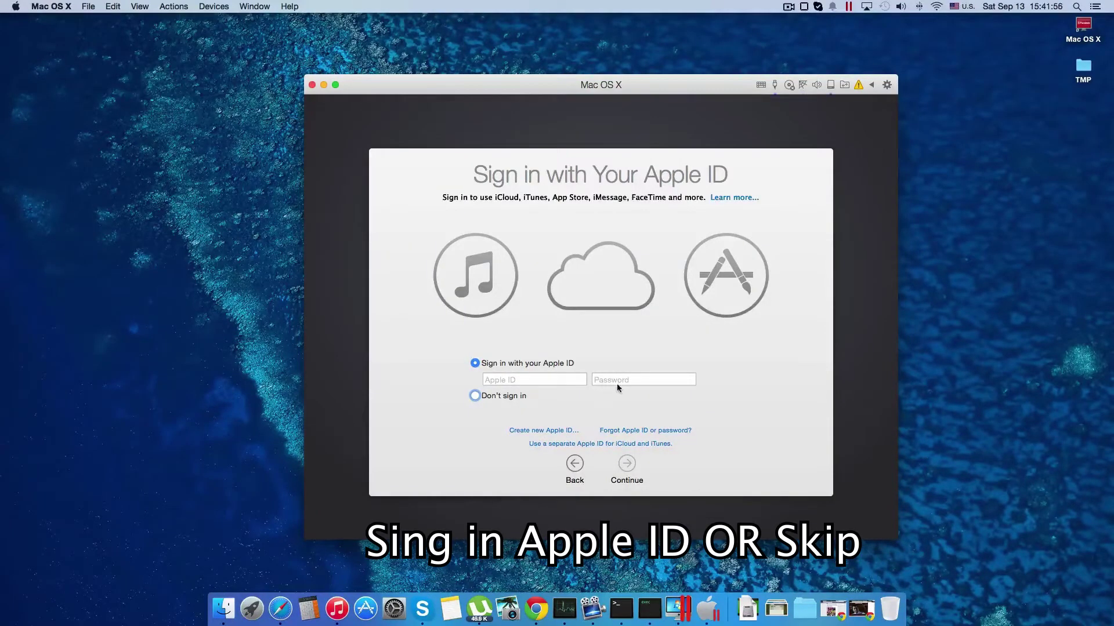
Skip signing in with an Apple ID and agree to the OS X Software License Agreement.
left_click(513, 398)
left_click(630, 466)
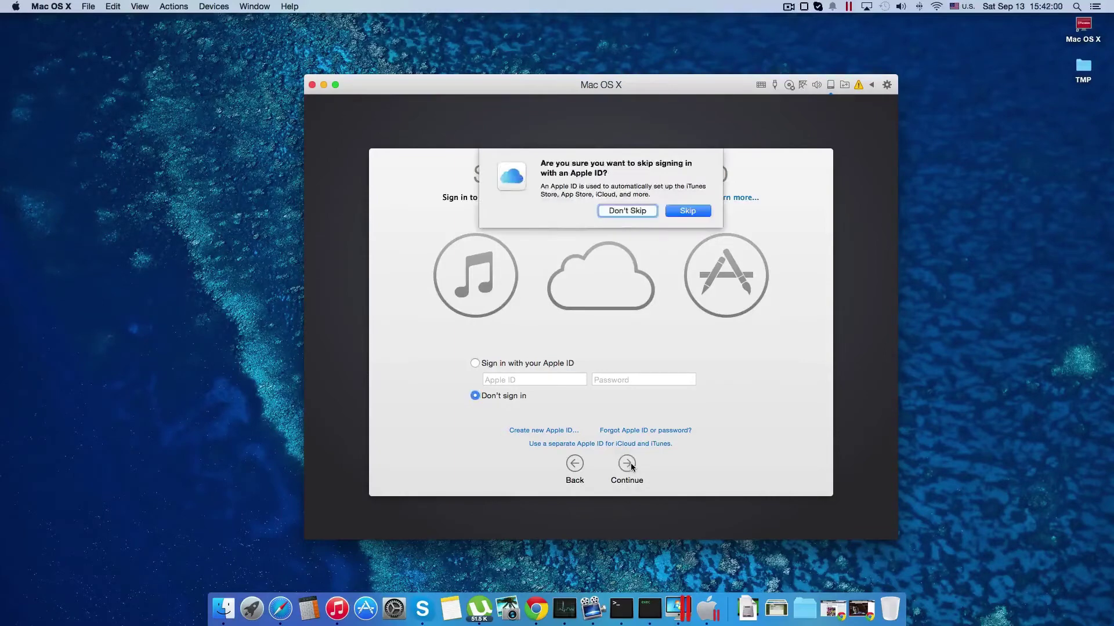
left_click(696, 213)
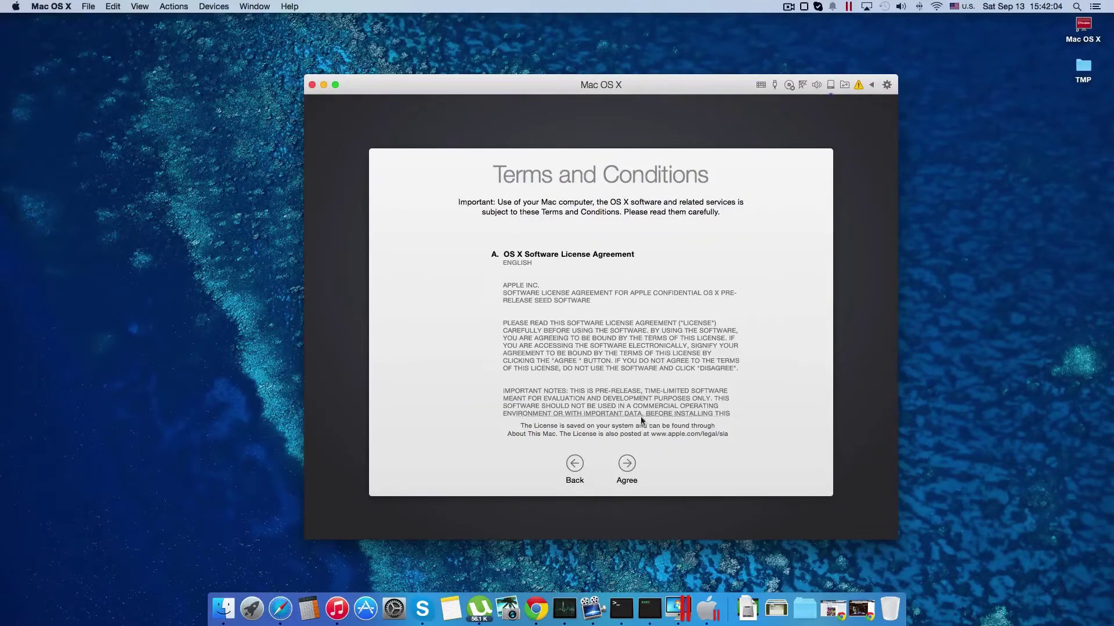
left_click(629, 465)
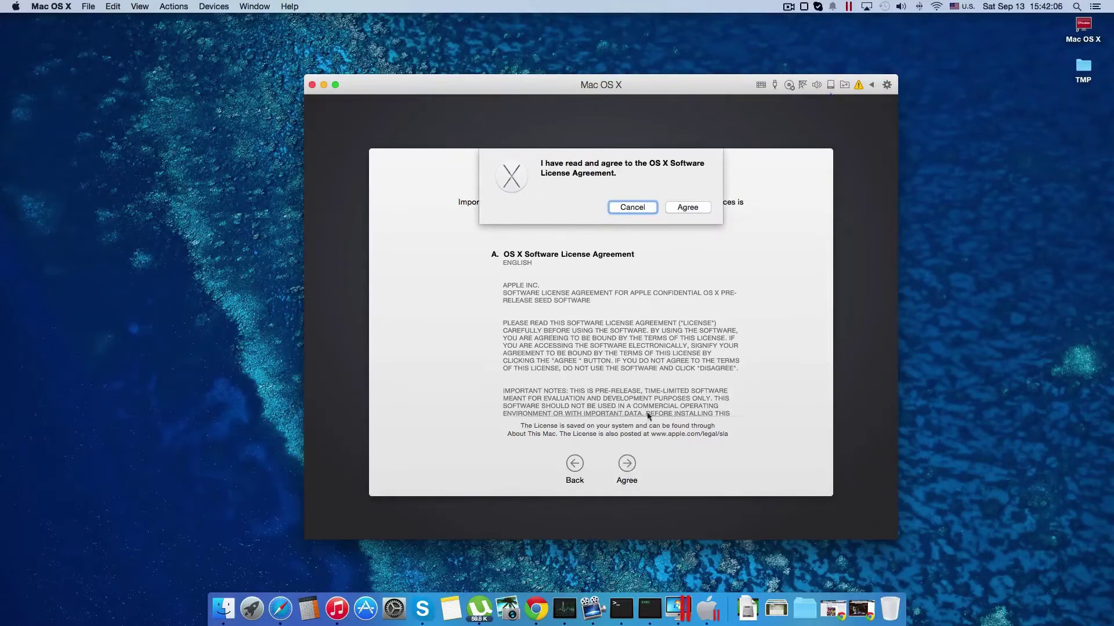
left_click(694, 210)
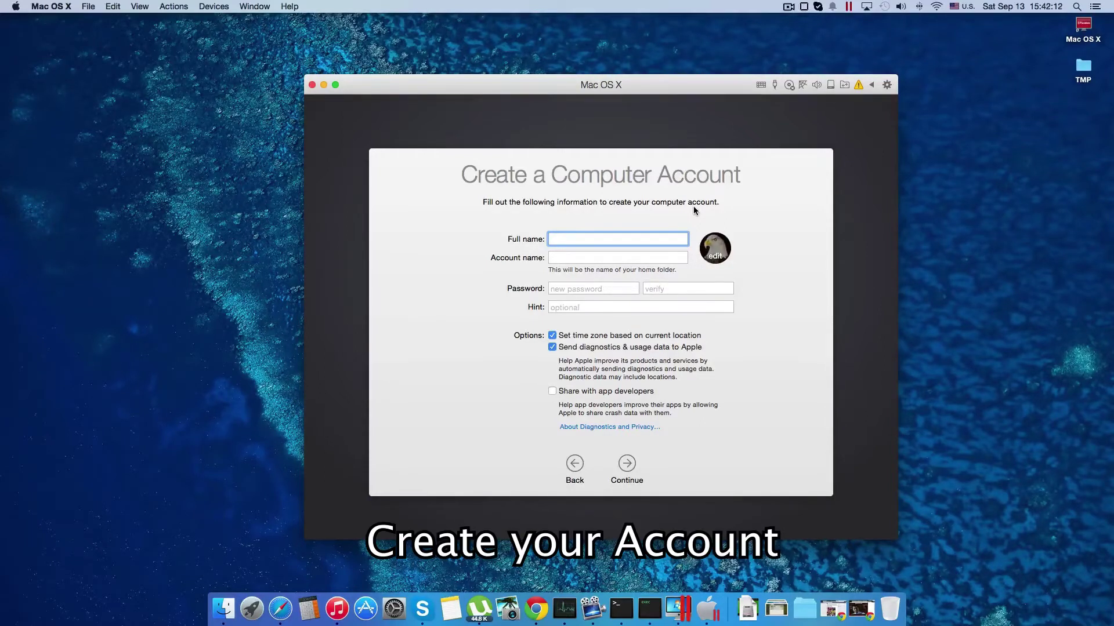
Enter Admin as the full name of the new computer account, keeping the suggested account name.
type("Admin")
key("Tab")
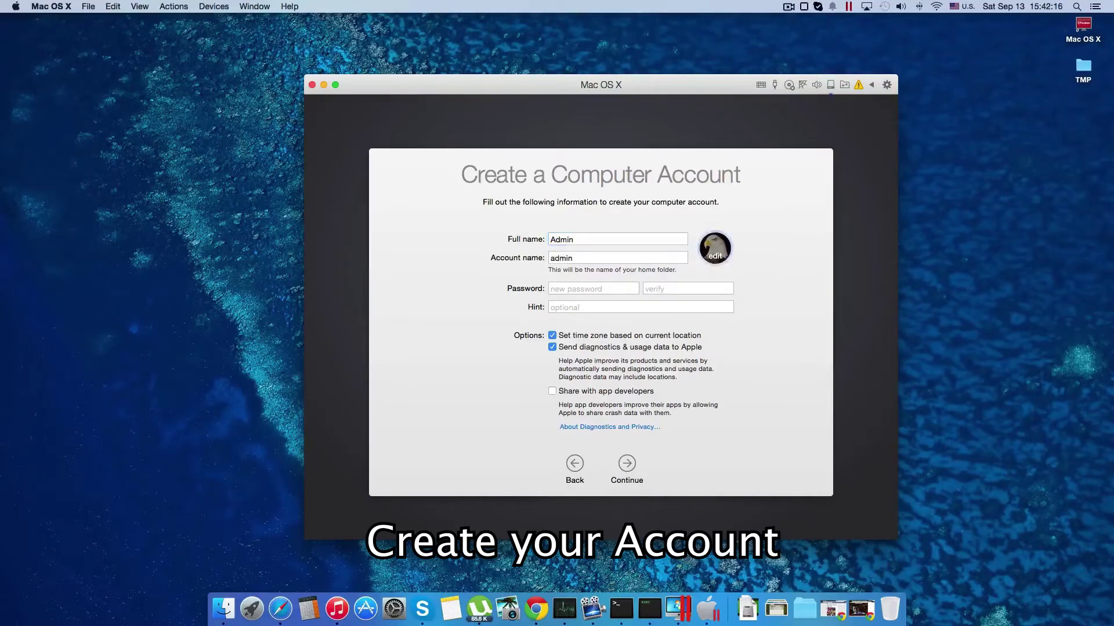
key("Tab")
key("Tab")
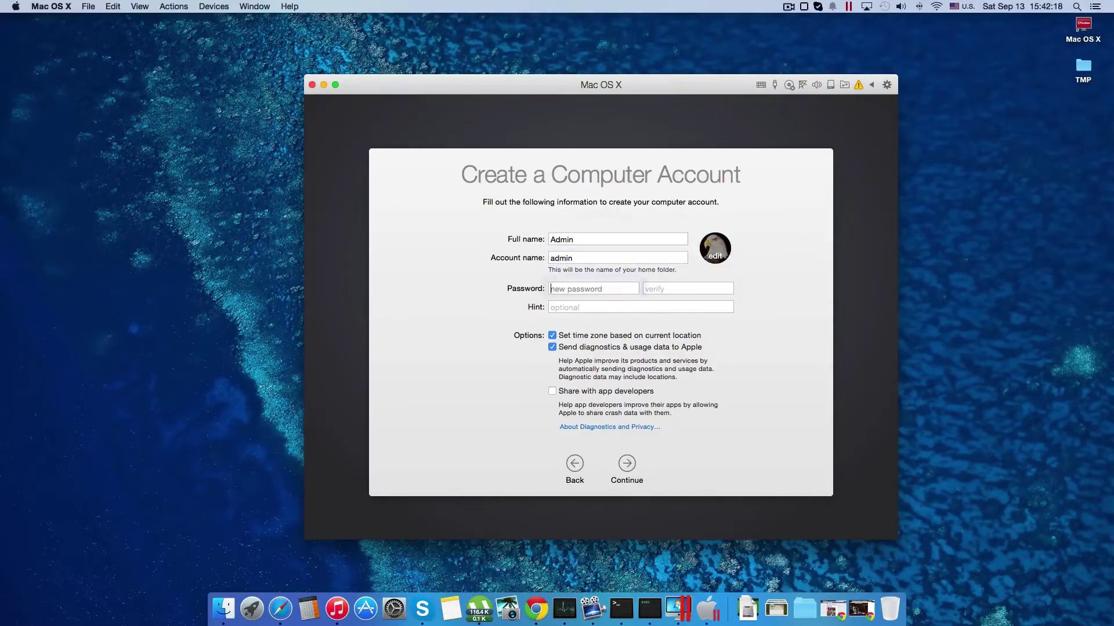
Enter the new account's password and repeat it in the verification field.
type("••")
key("Tab")
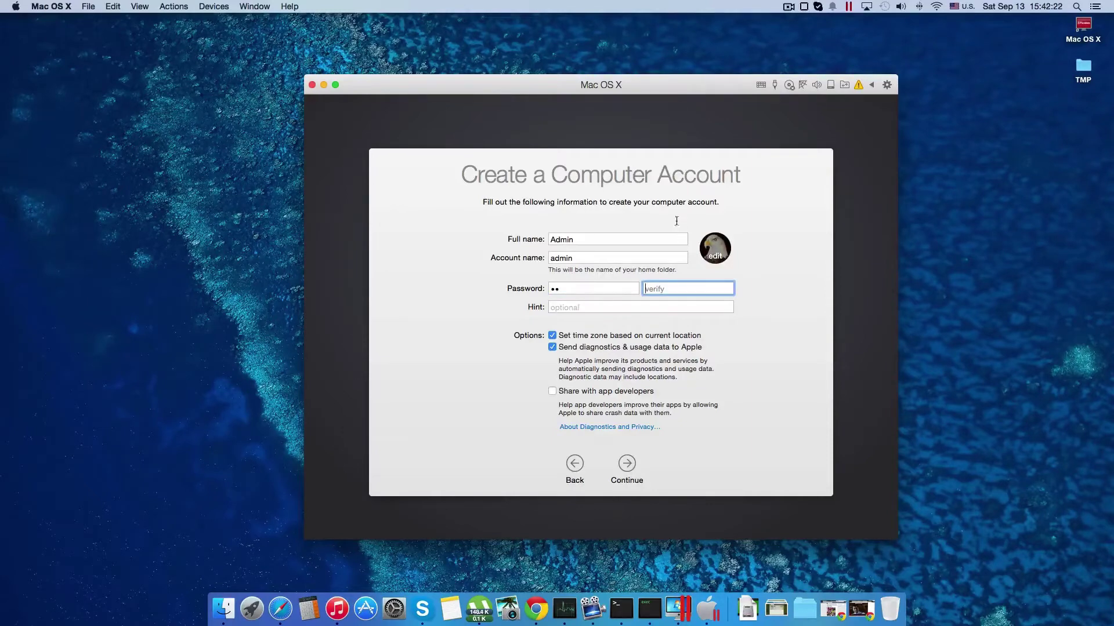
left_click(602, 291)
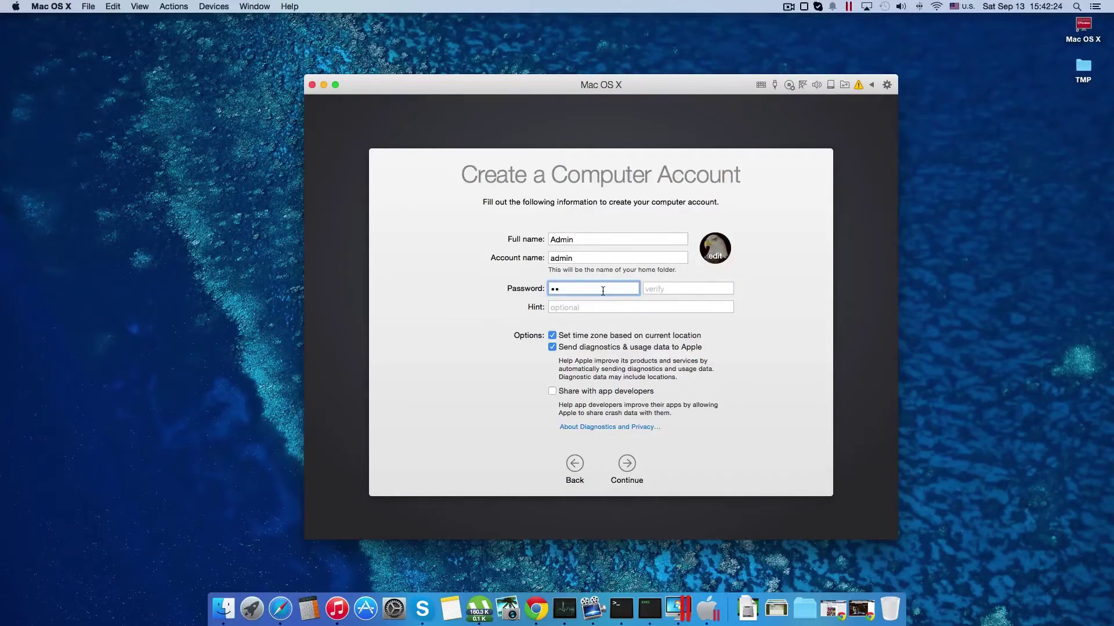
key("BackSpace")
key("BackSpace")
type("•••••")
key("Tab")
type("•••••")
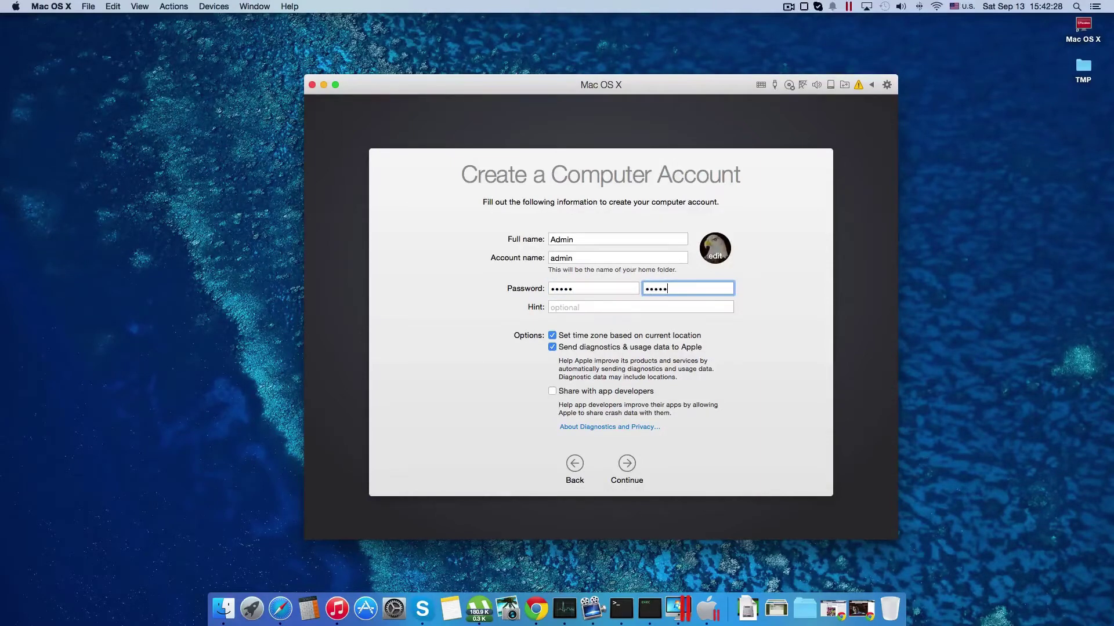
Set the password hint to "an" and create the computer account with the default options.
key("Tab")
type("an")
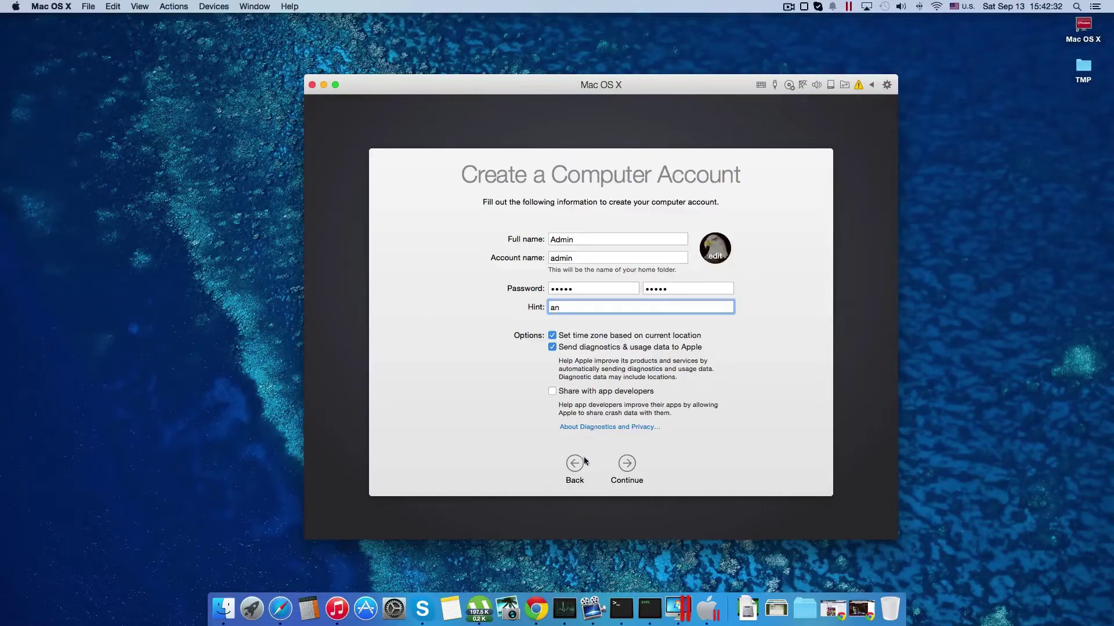
left_click(626, 466)
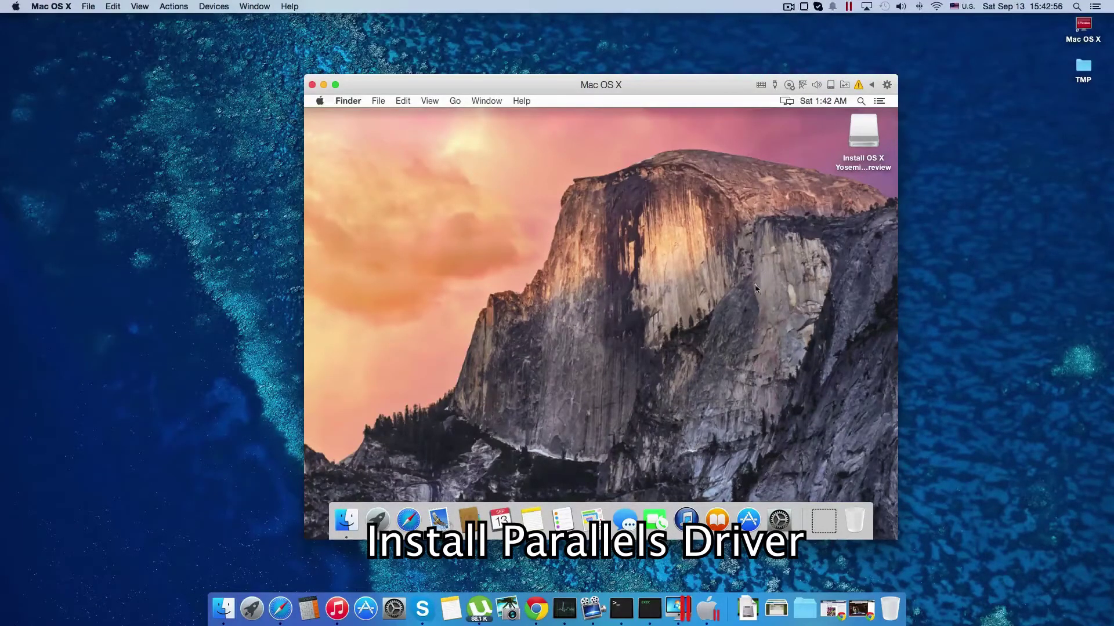
Connect the Parallels Tools installation CD to the virtual machine.
left_click(857, 85)
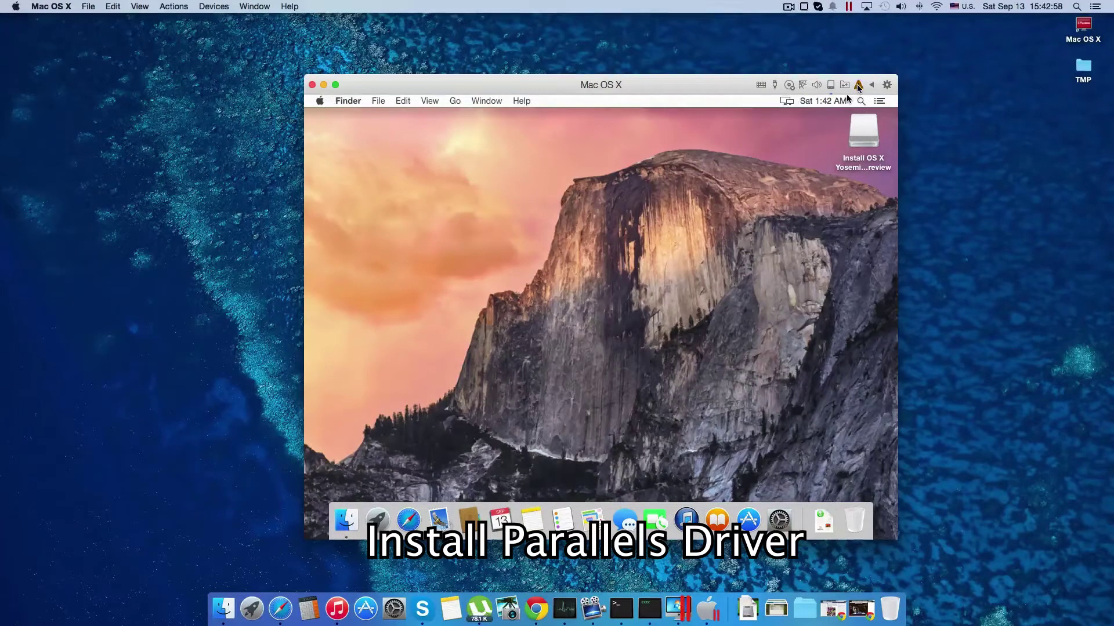
left_click(866, 99)
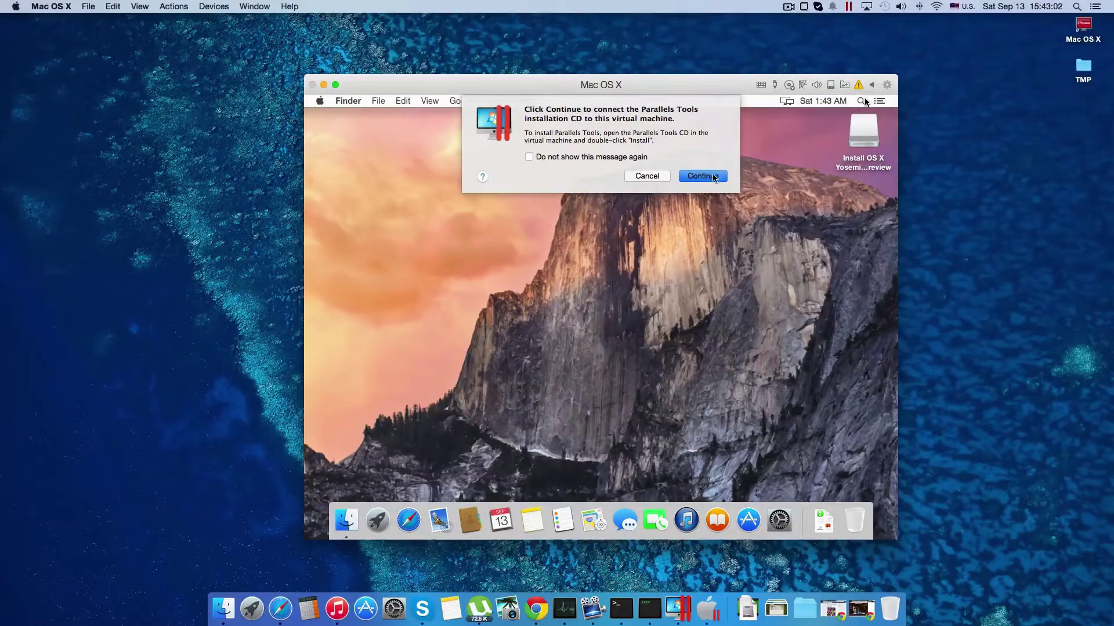
left_click(713, 176)
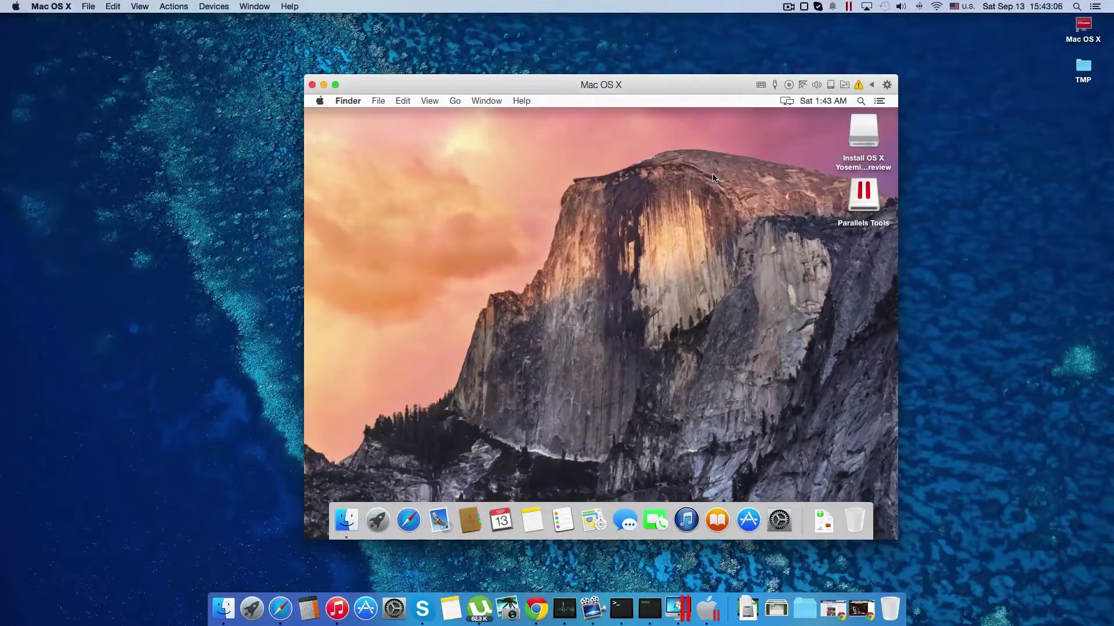
Open the Parallels Tools disc on the virtual machine's desktop and launch its Install program.
left_click(857, 207)
double_click(858, 206)
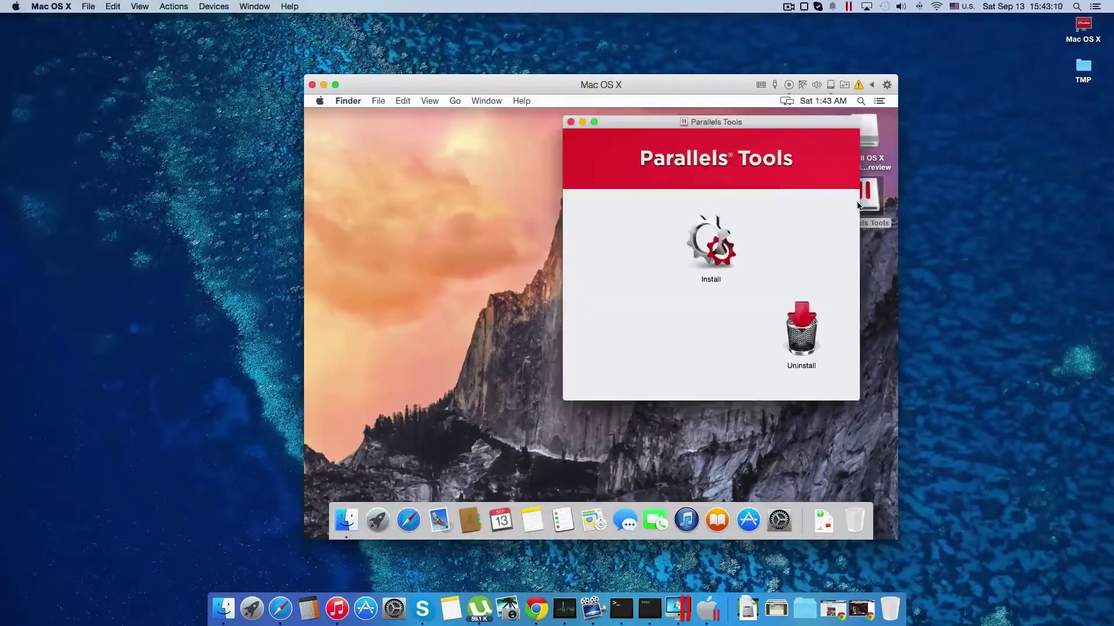
left_click(713, 250)
double_click(713, 250)
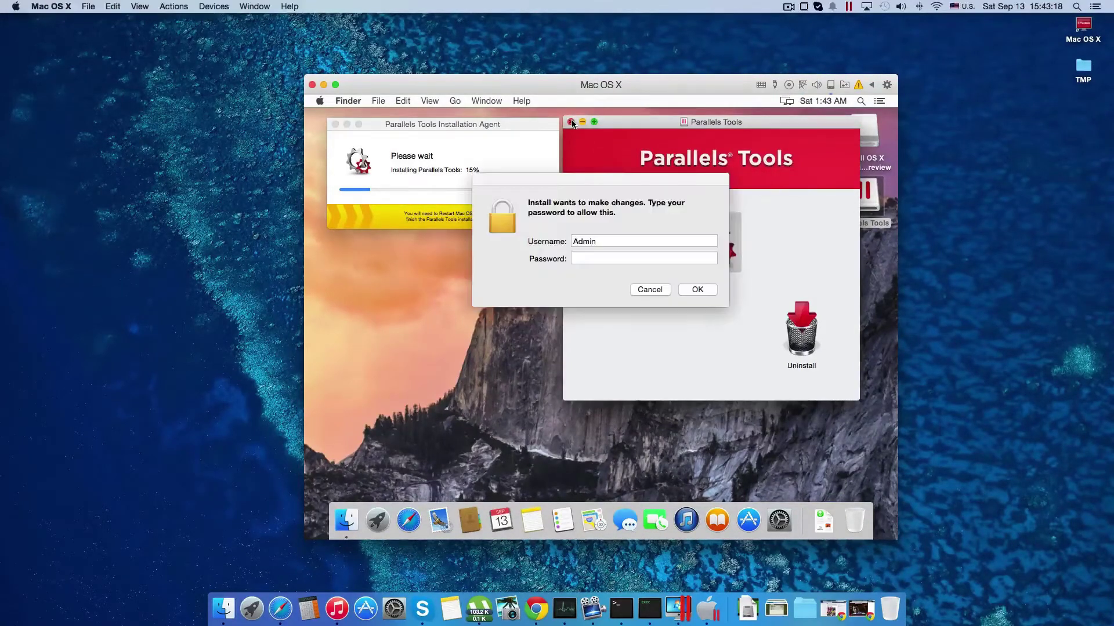
Authorize the Parallels Tools installation with the administrator account's password and restart the virtual machine once it finishes.
left_click(572, 121)
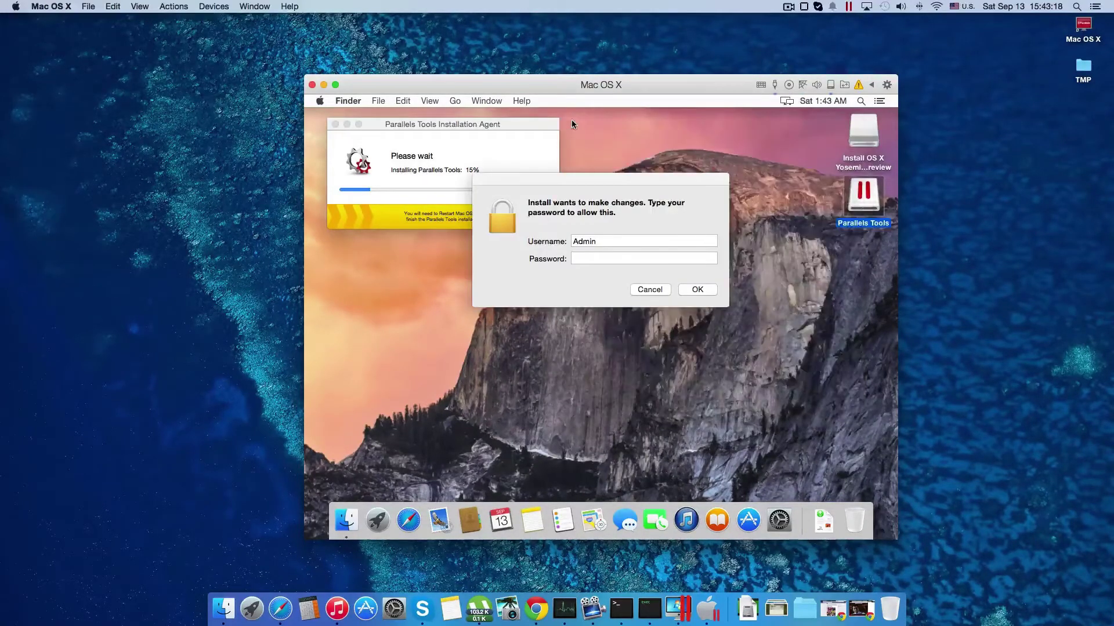
left_click(589, 256)
type("•")
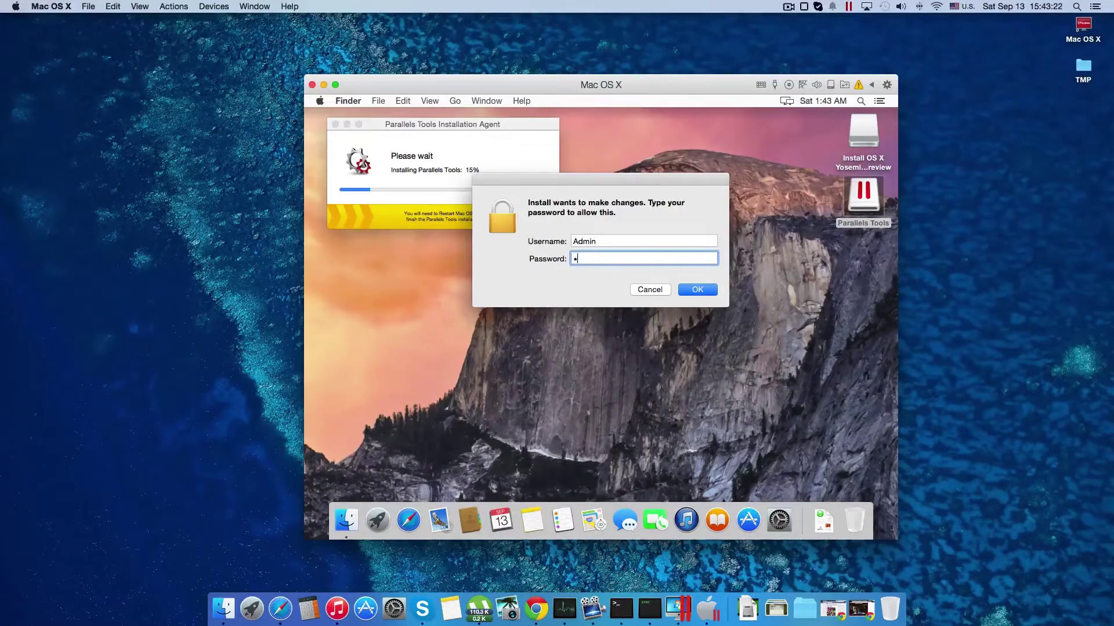
type("••••")
key("Return")
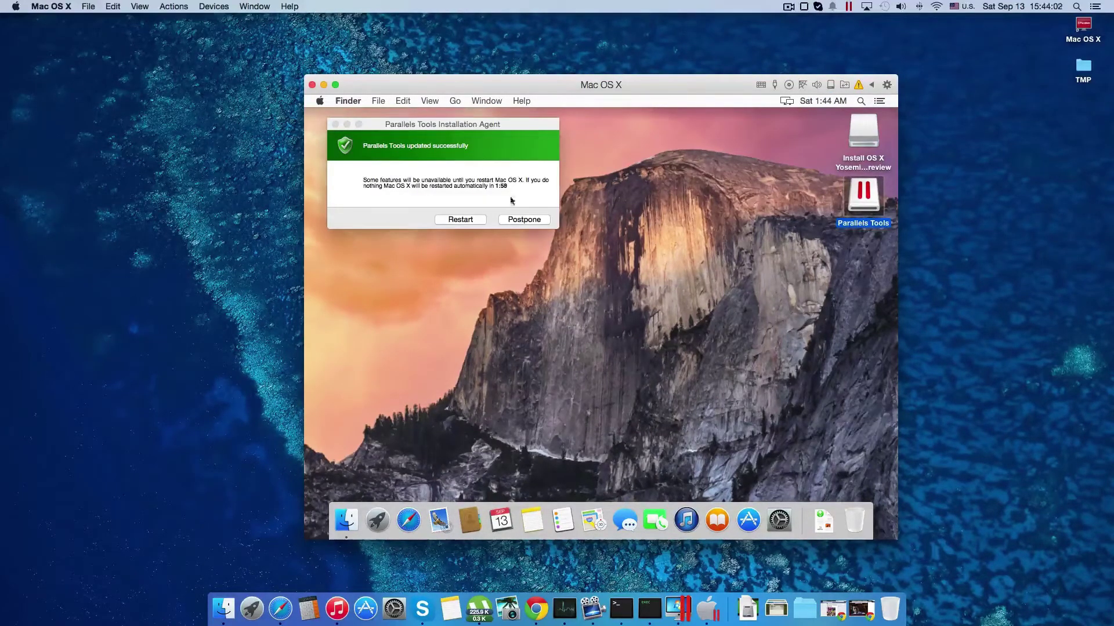
left_click(461, 220)
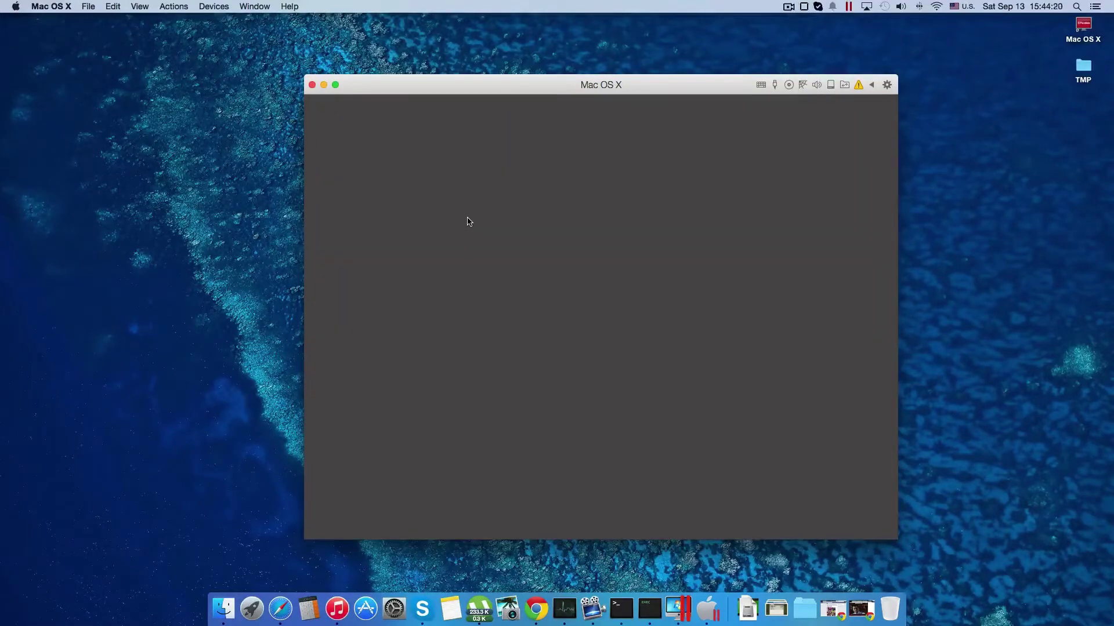
left_click(469, 221)
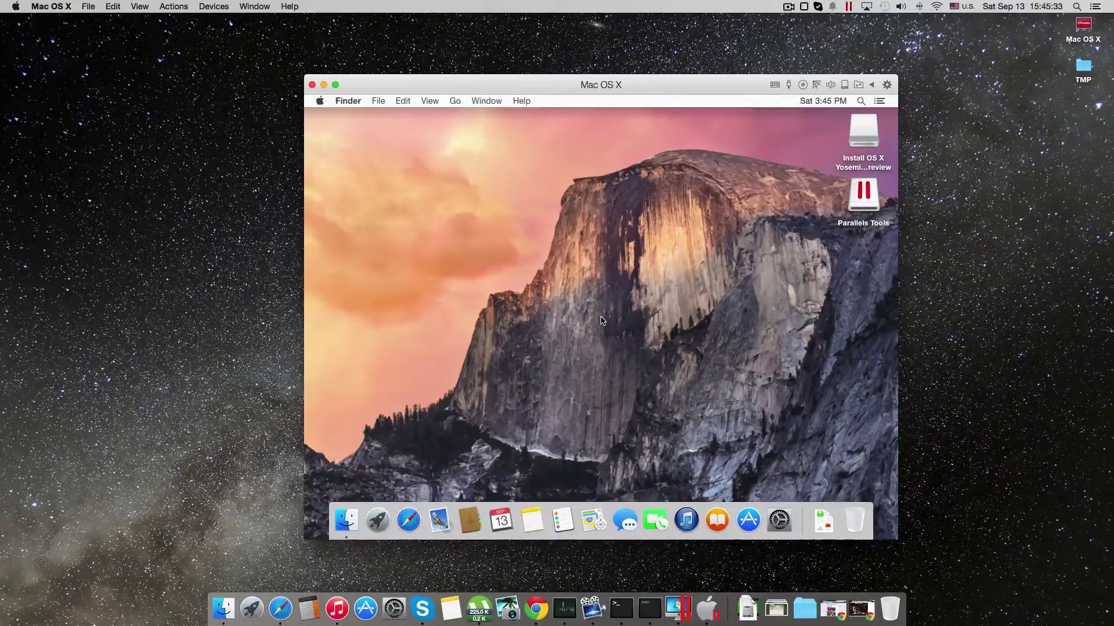
Open the App Store from Launchpad in the virtual machine, check for available updates and close the store.
left_click(385, 525)
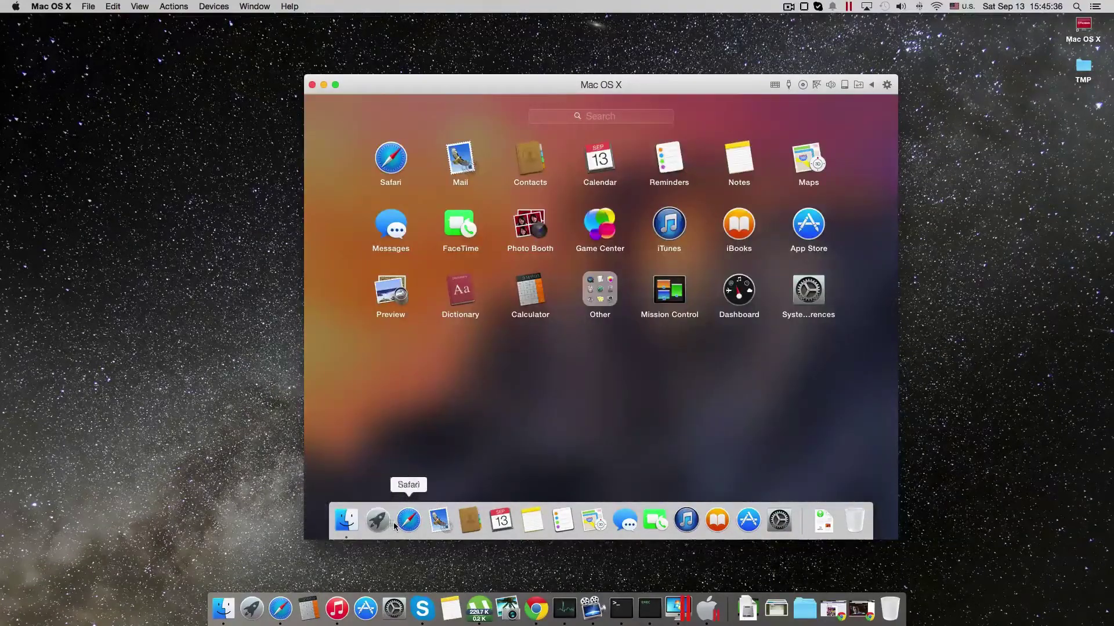
left_click(809, 232)
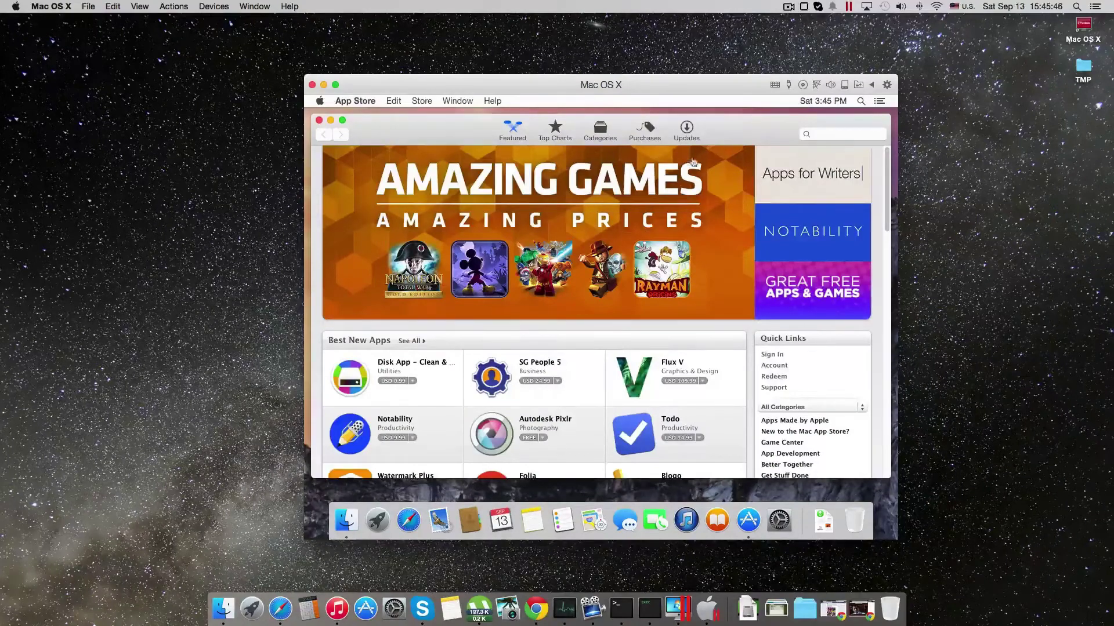
left_click(687, 134)
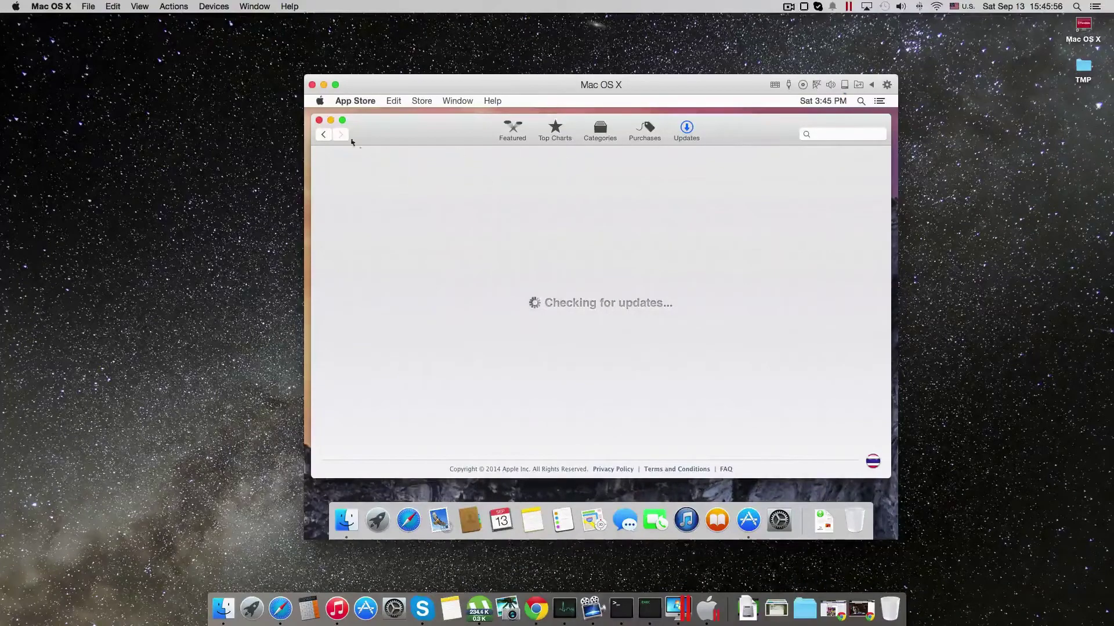
left_click(319, 120)
Review the virtual machine's overview, display, storage, memory, support and service information in About This Mac.
left_click(319, 101)
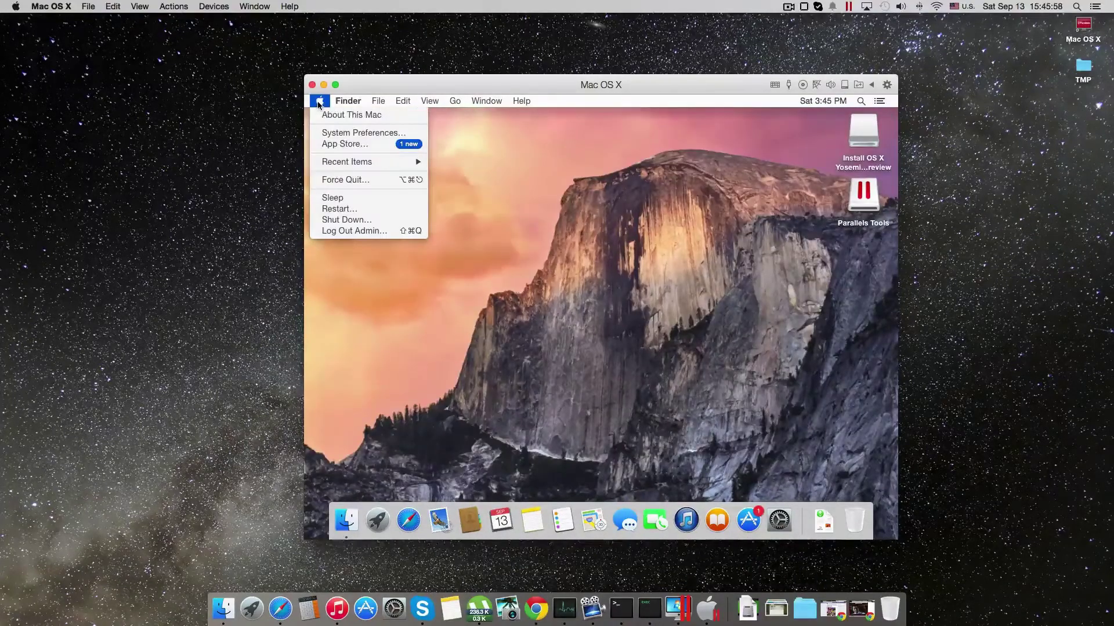
left_click(322, 114)
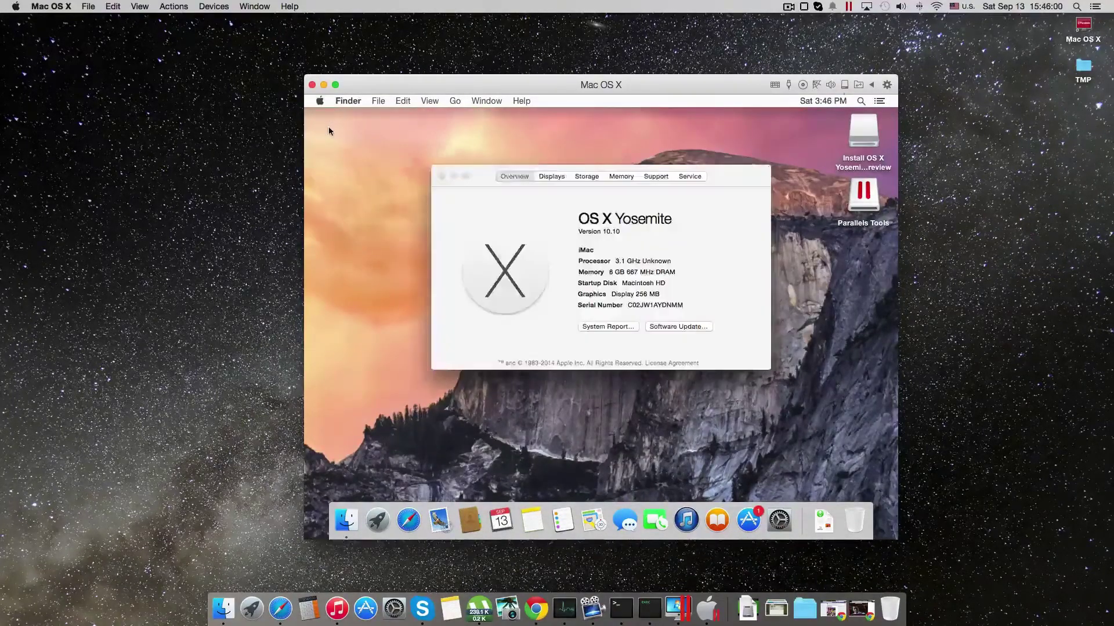
left_click(549, 177)
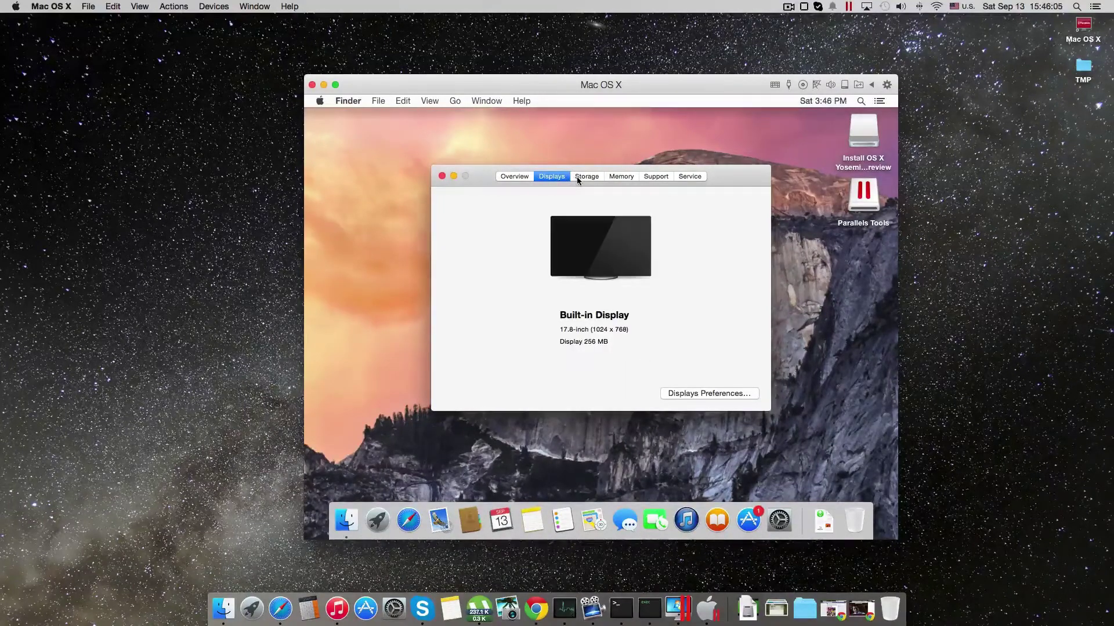
left_click(576, 176)
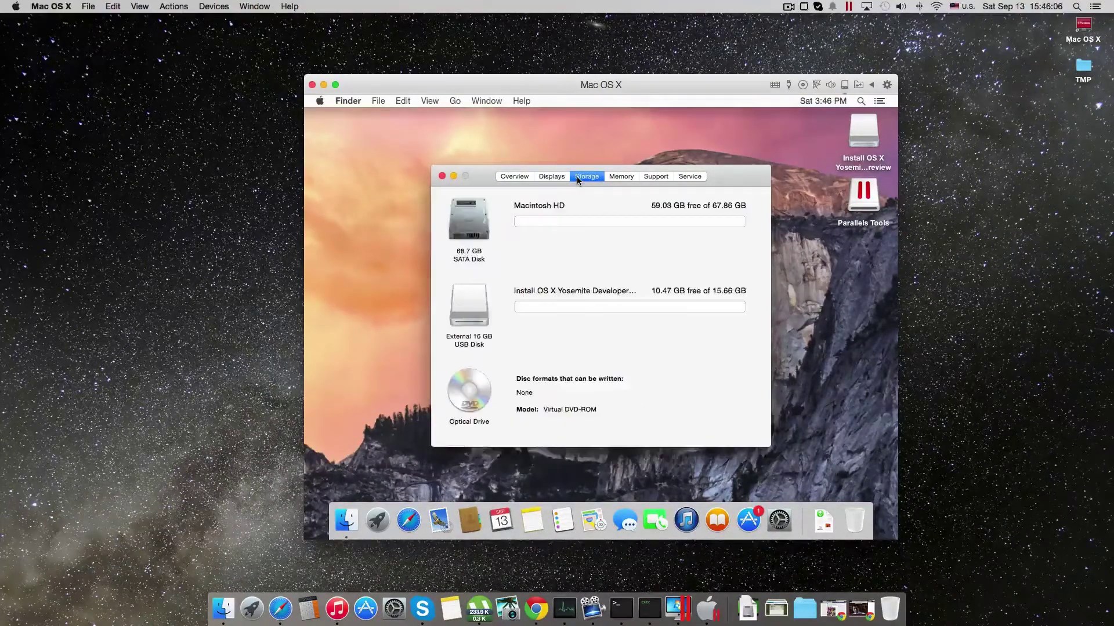
left_click(620, 177)
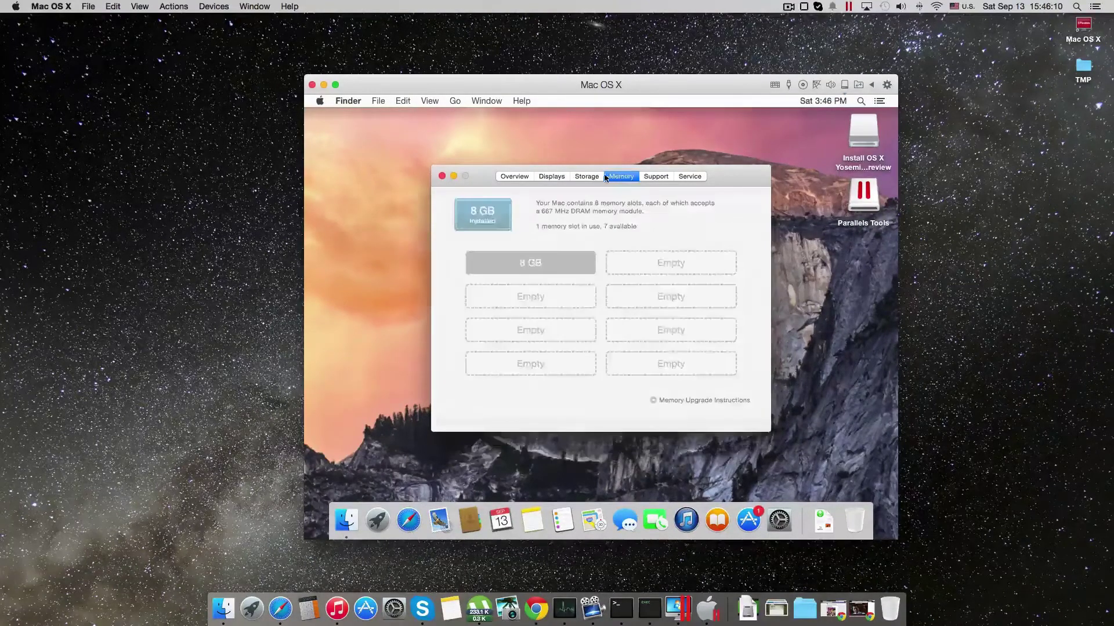
left_click(583, 181)
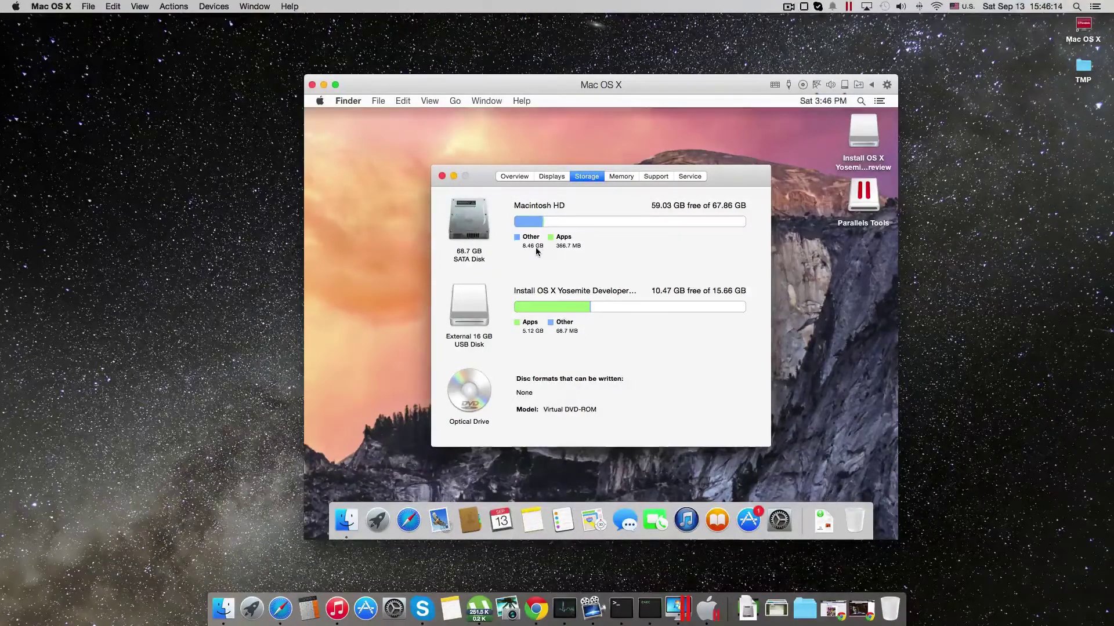
left_click(628, 177)
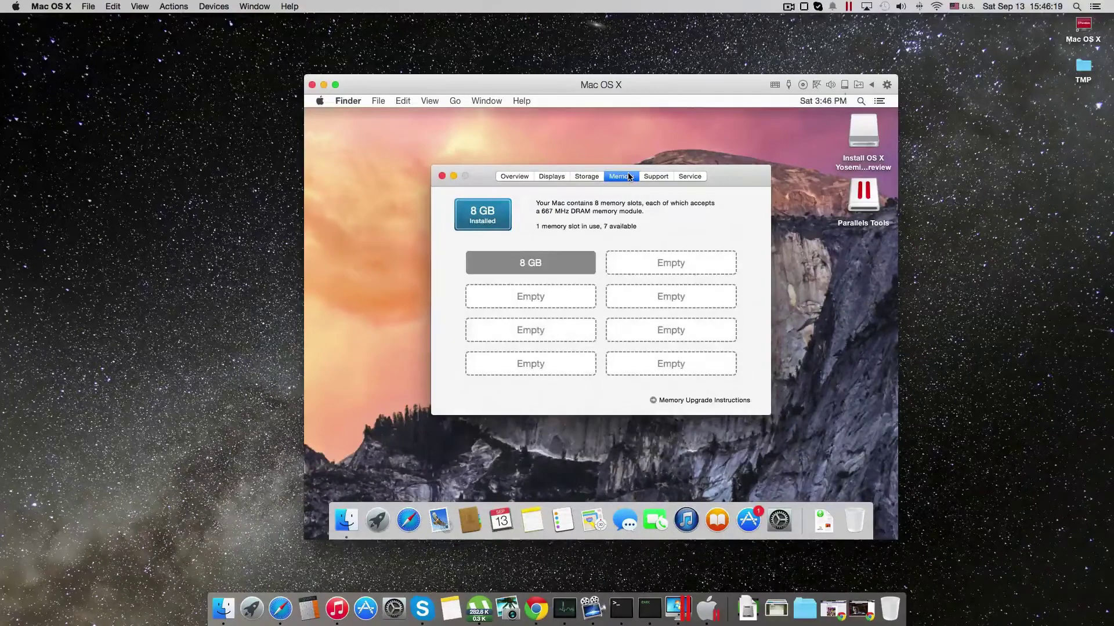
left_click(650, 177)
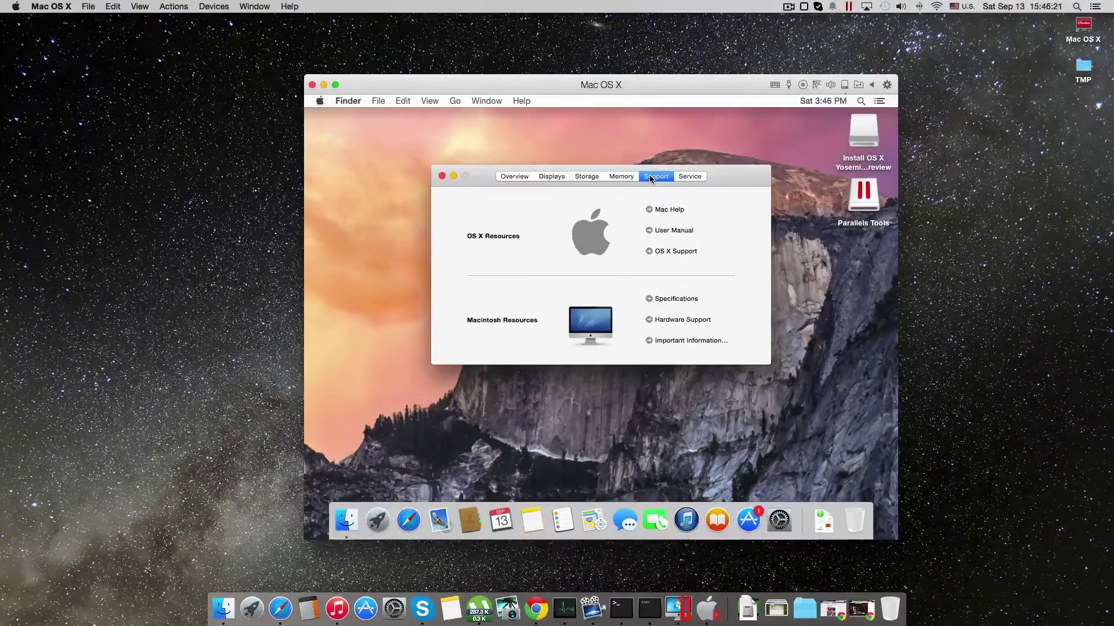
left_click(691, 177)
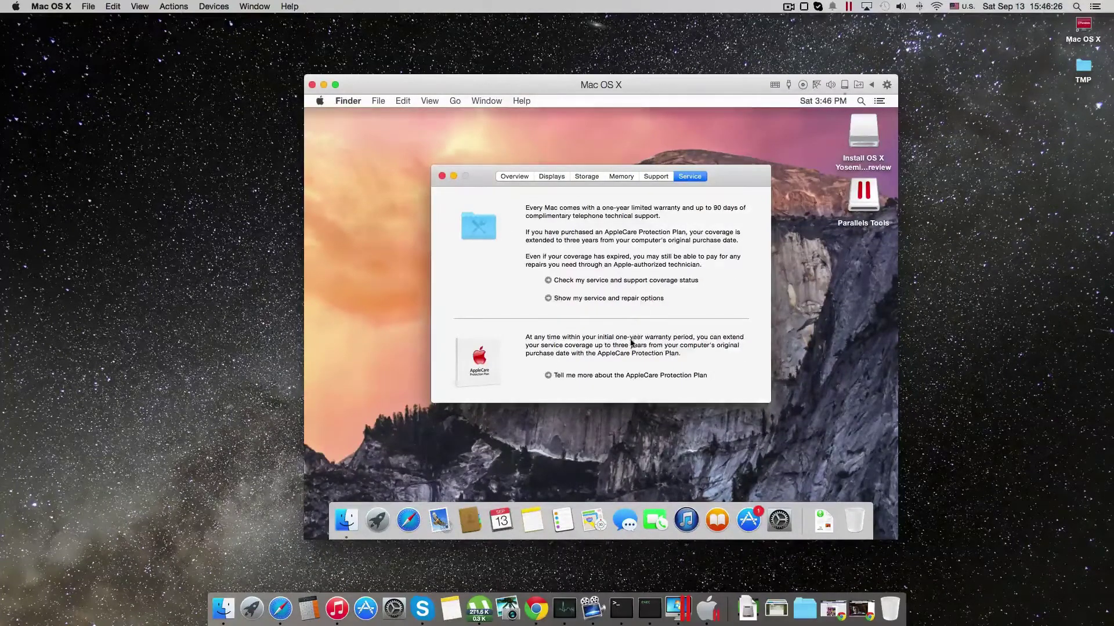
Look up the service and support coverage status online, allowing the serial number to be sent, and close the page and About This Mac.
left_click(629, 299)
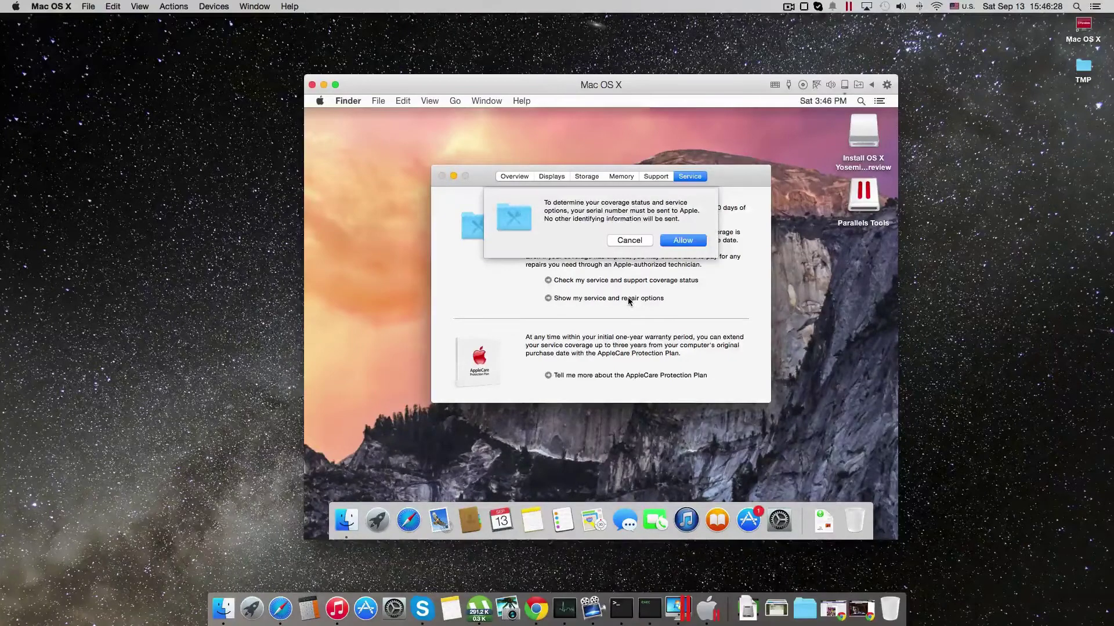
left_click(636, 242)
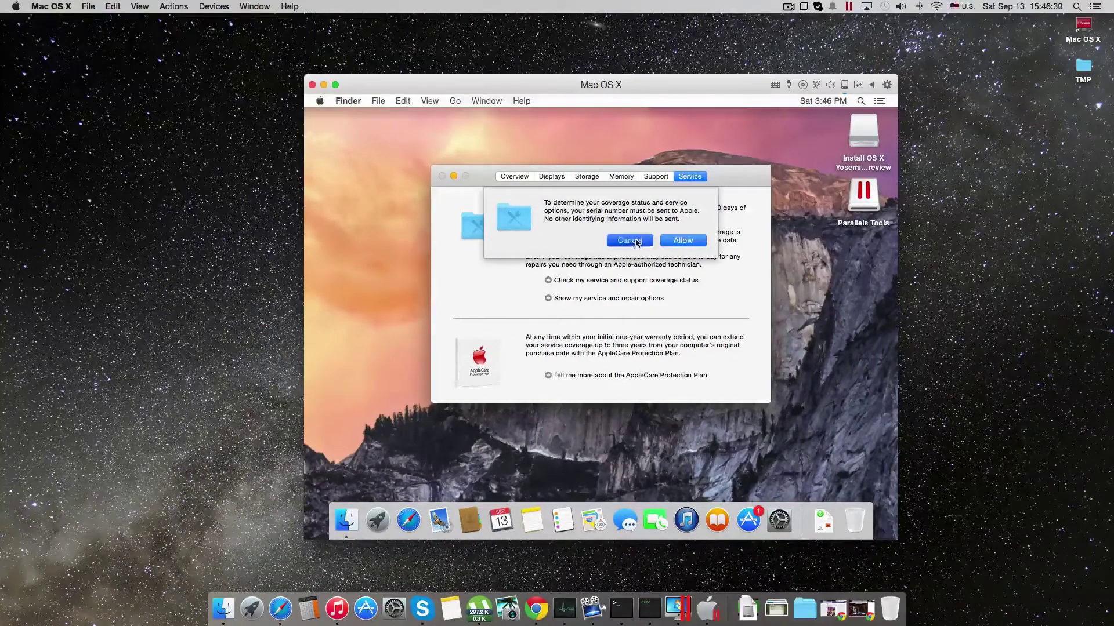
left_click(625, 282)
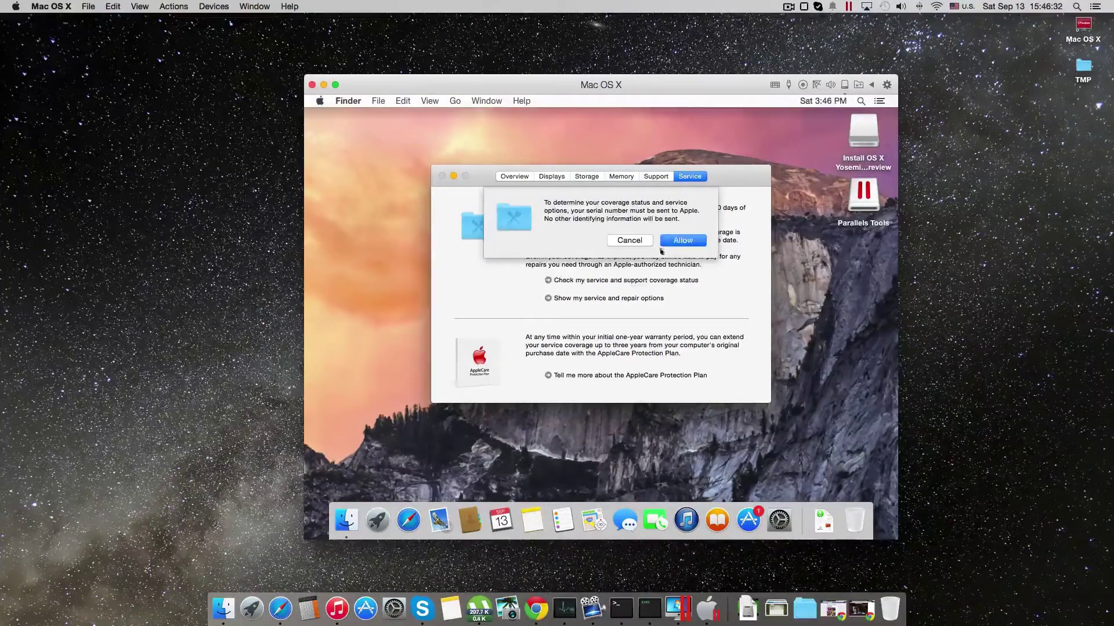
left_click(671, 243)
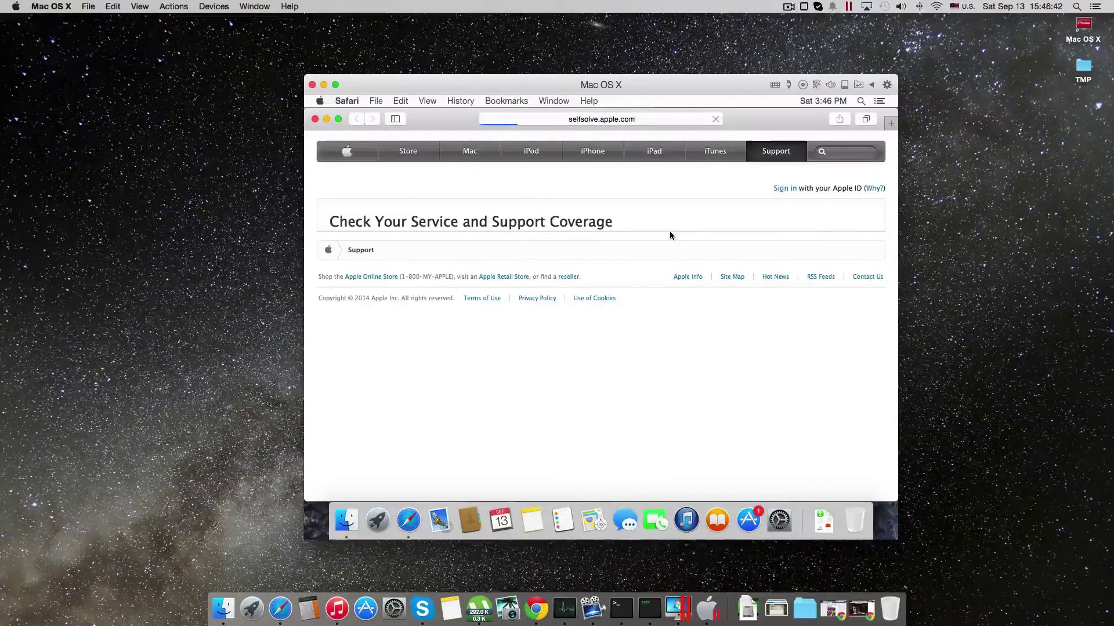
left_click(315, 118)
left_click(480, 448)
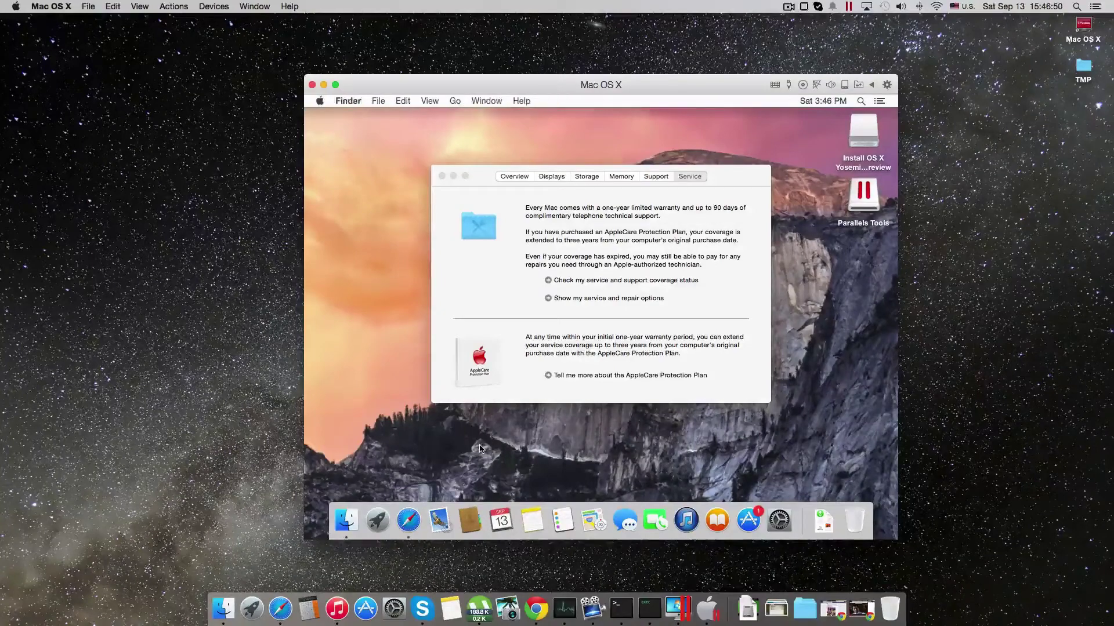
left_click(504, 177)
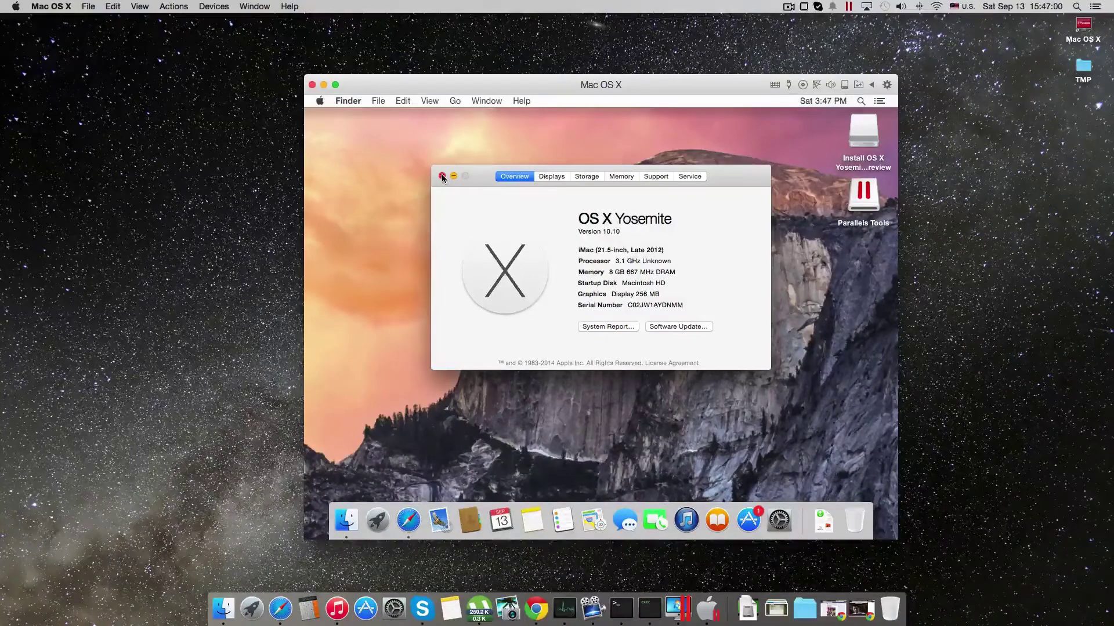
left_click(442, 177)
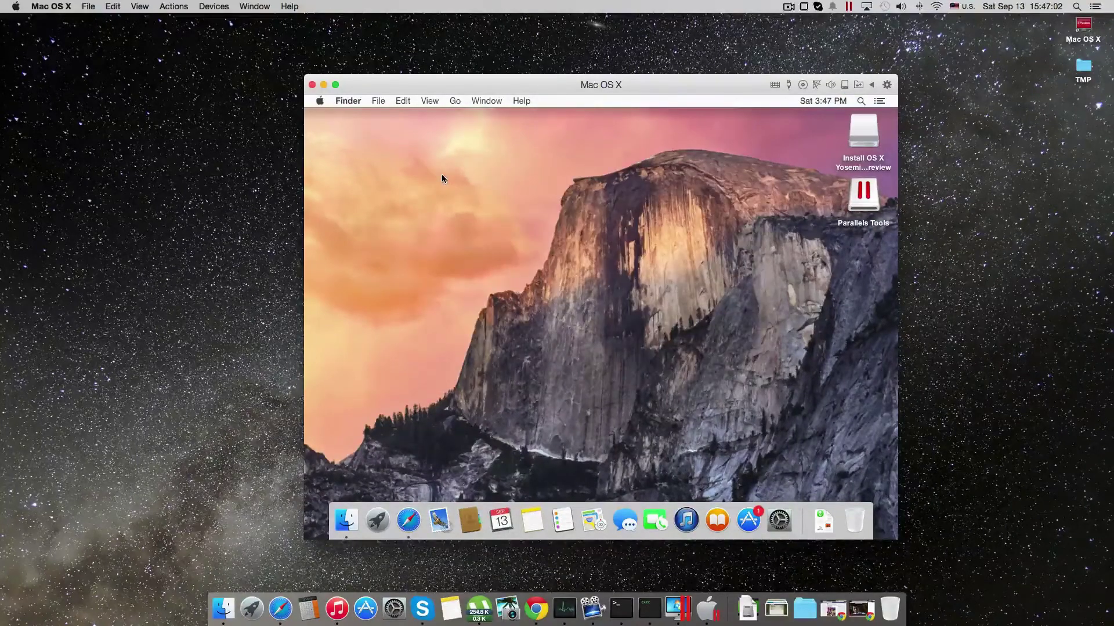
Reopen the App Store, view the available software updates and close it without installing any.
left_click(748, 520)
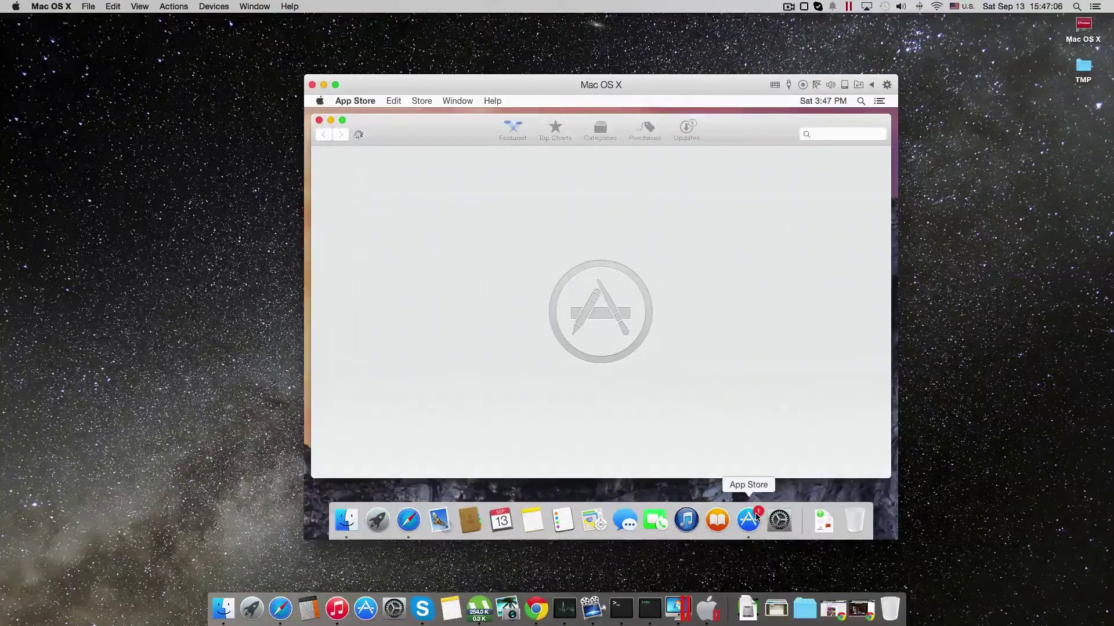
left_click(692, 133)
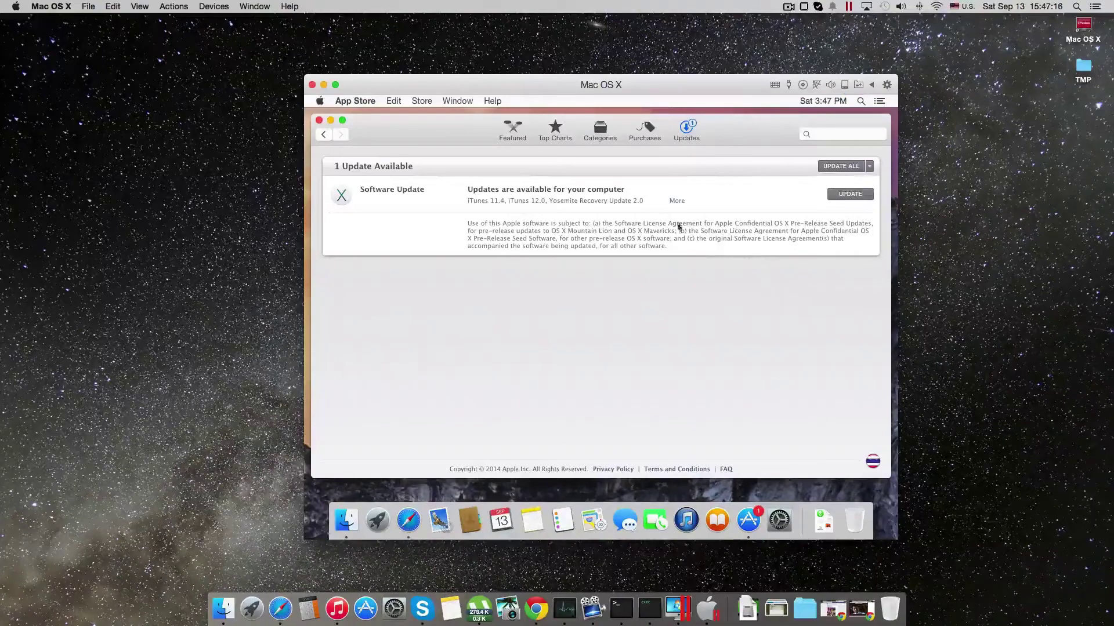
left_click(319, 121)
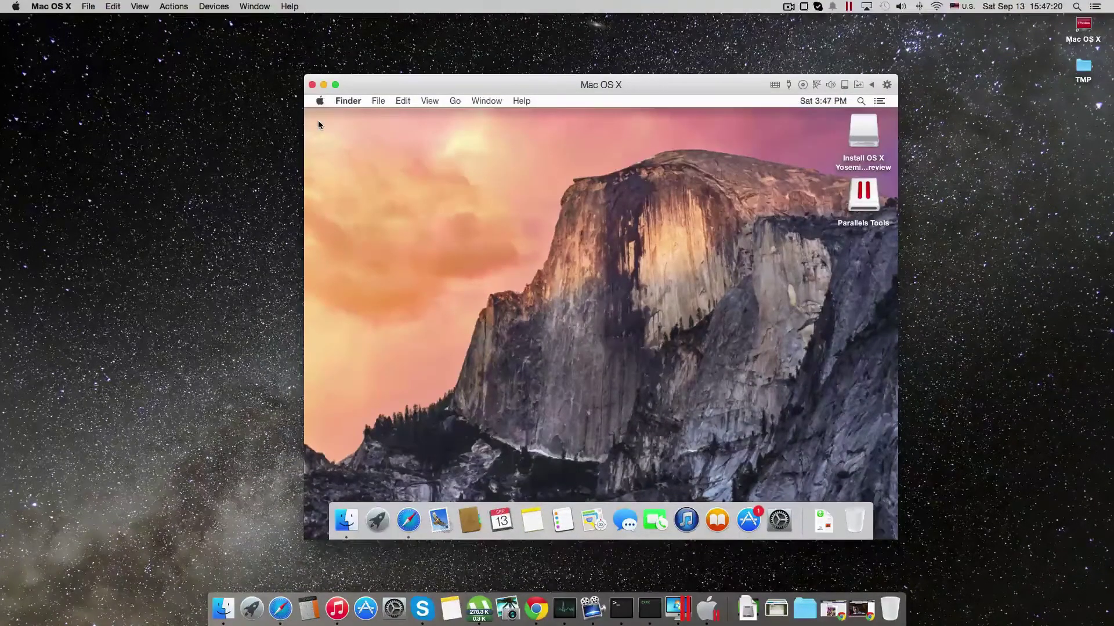
View the Ink and Startup Disk settings in the virtual machine's System Preferences and close the window.
left_click(777, 528)
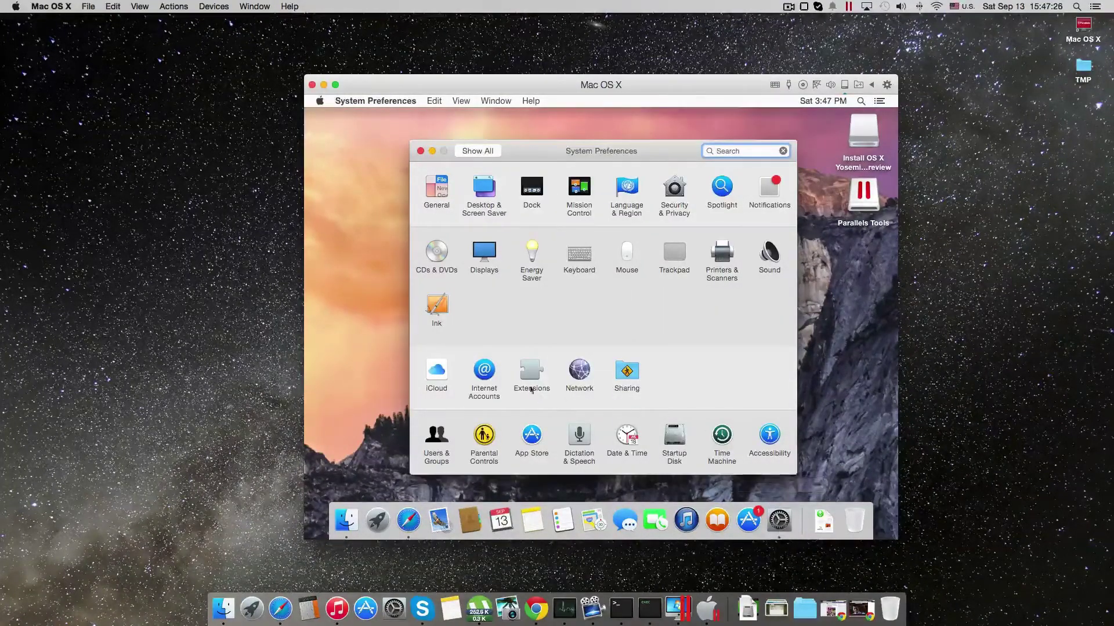
left_click(438, 314)
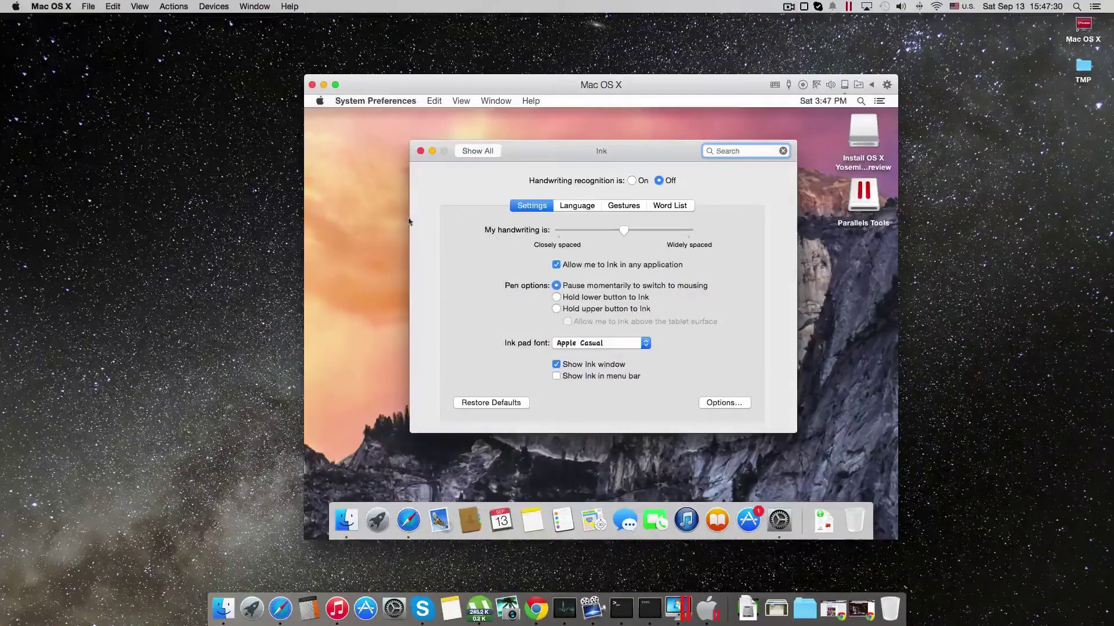
left_click(464, 151)
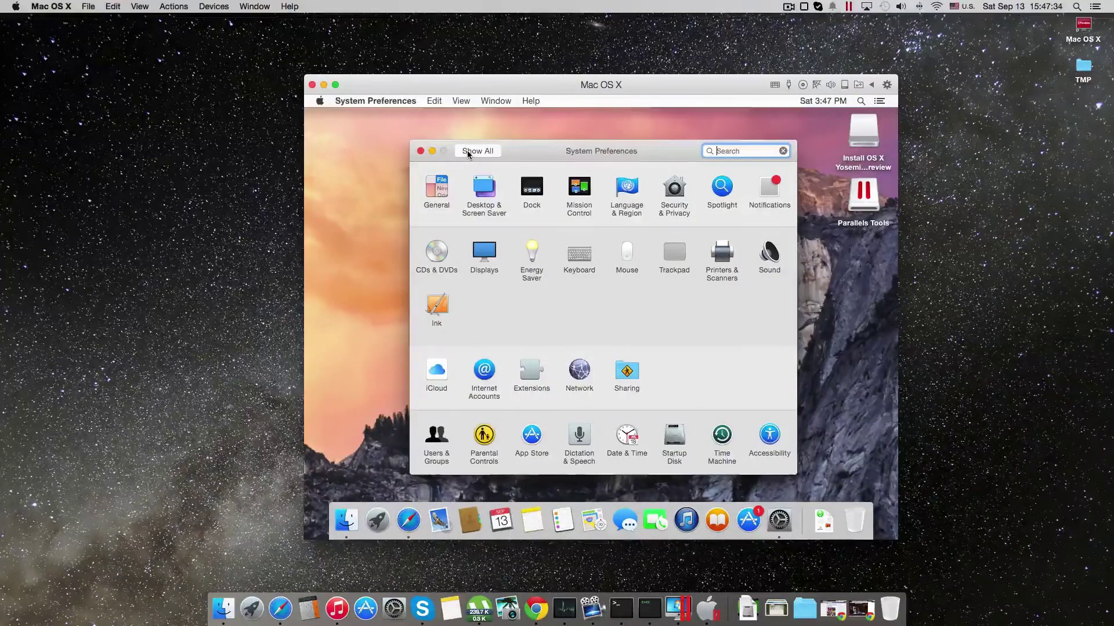
left_click(673, 444)
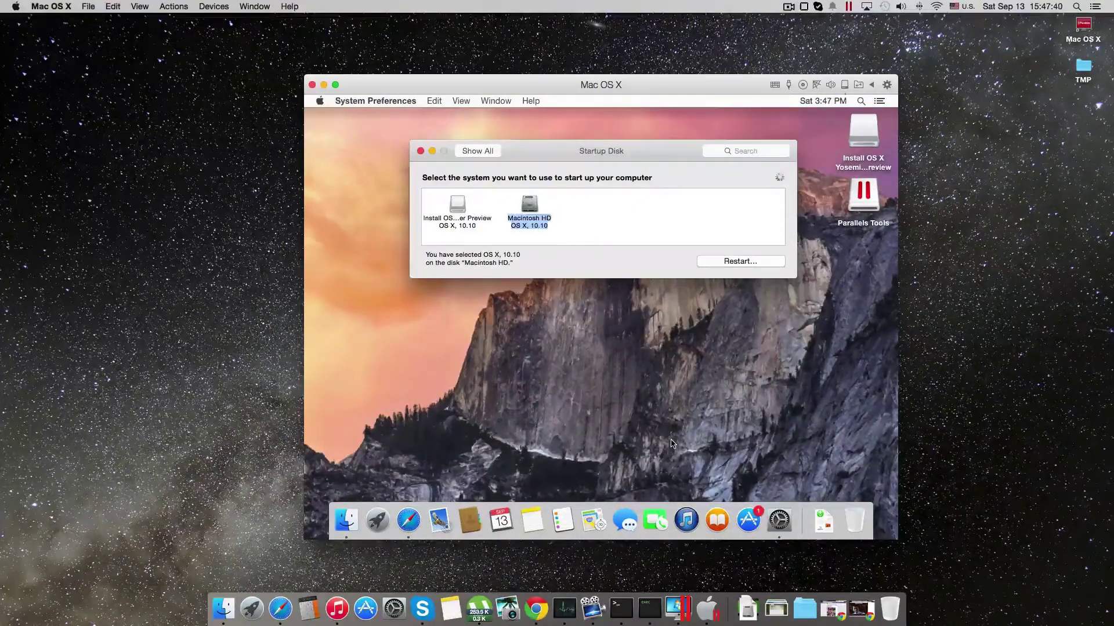
left_click(421, 151)
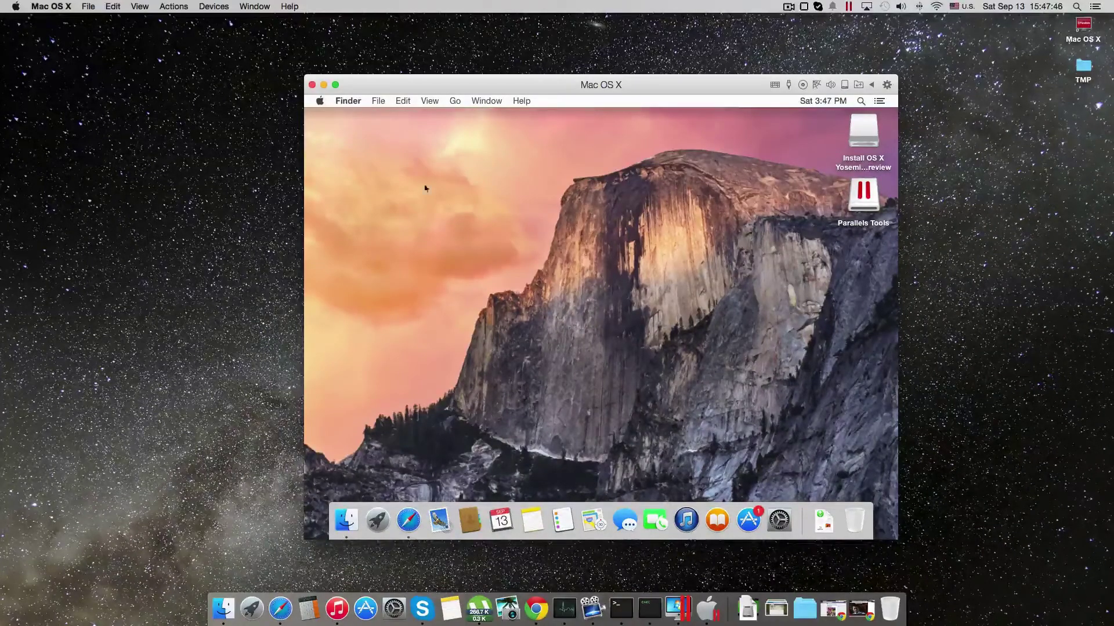
Shut down the virtual machine from within OS X, close its window and answer the accessibility request with Open System Preferences.
left_click(320, 102)
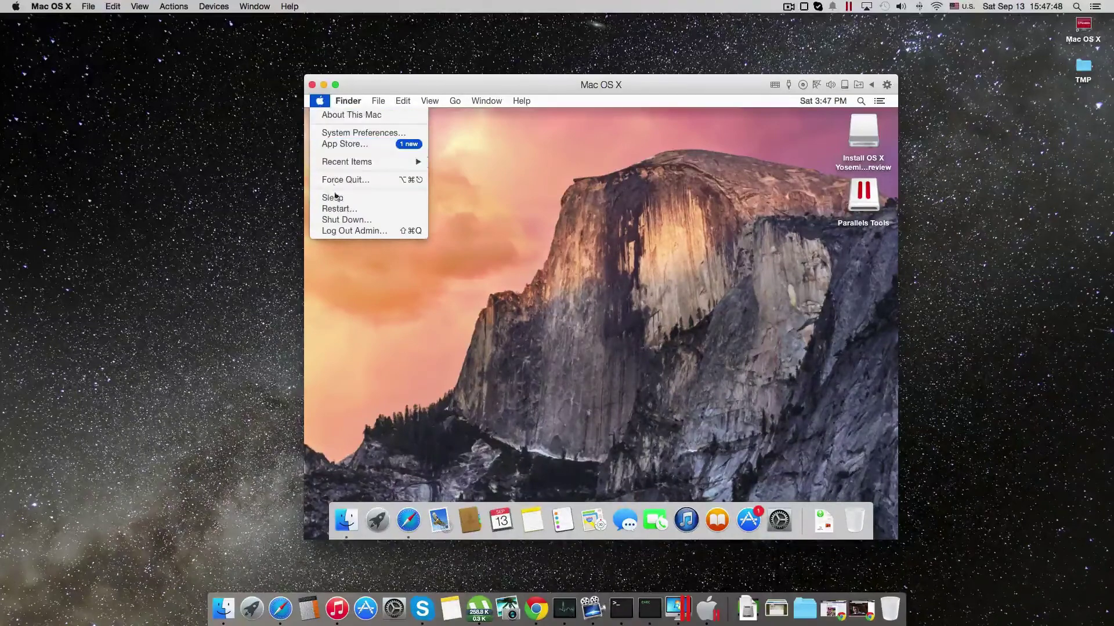
left_click(342, 220)
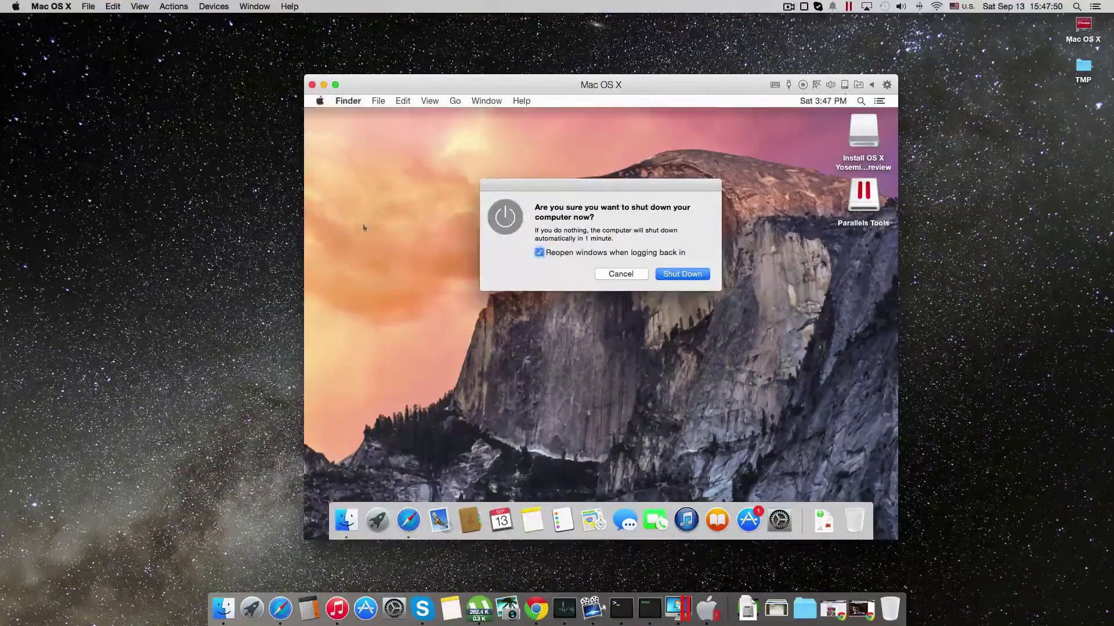
left_click(668, 275)
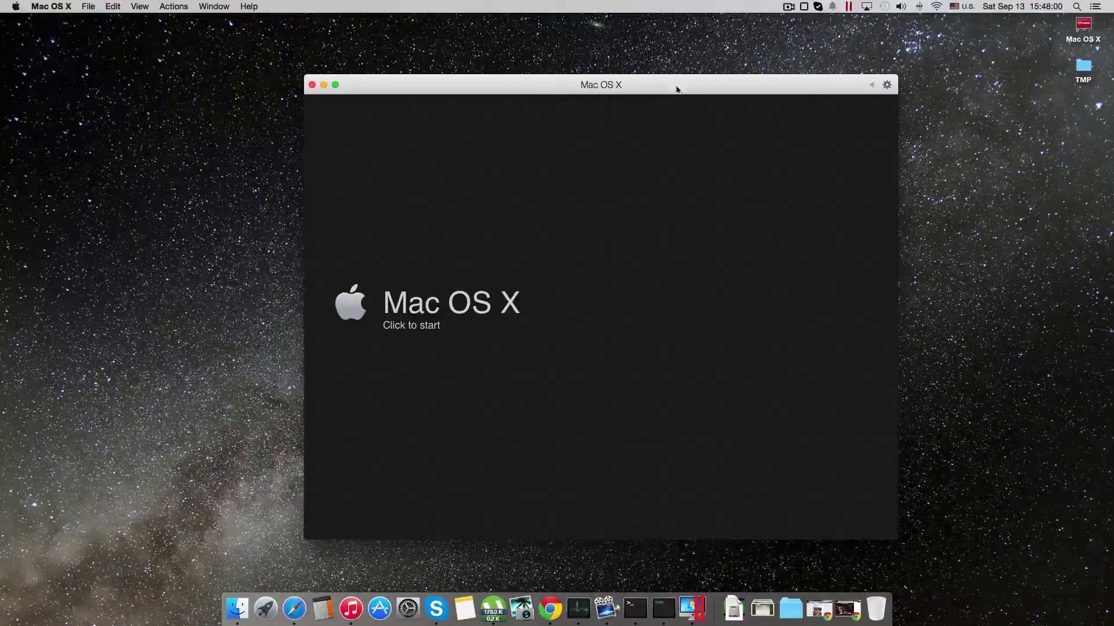
left_click(311, 85)
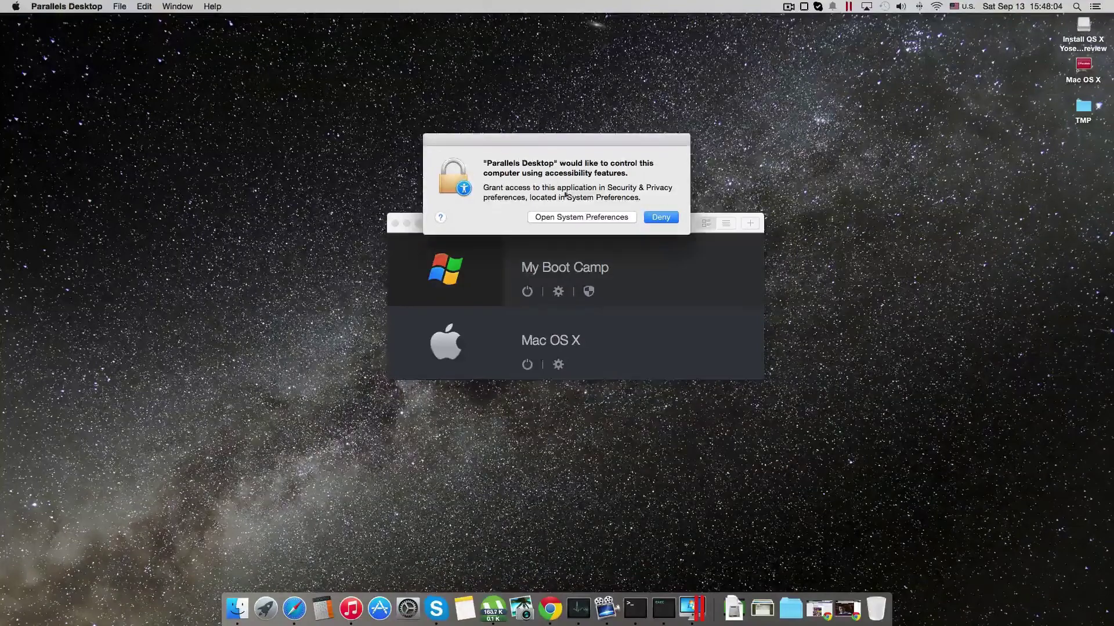
left_click(537, 217)
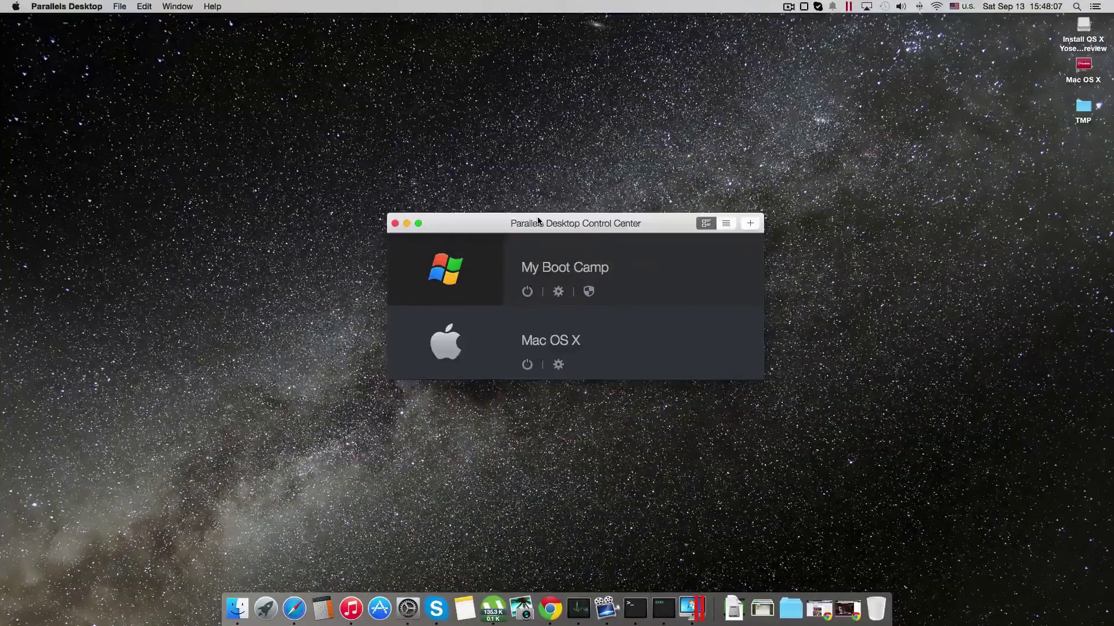
left_click(470, 104)
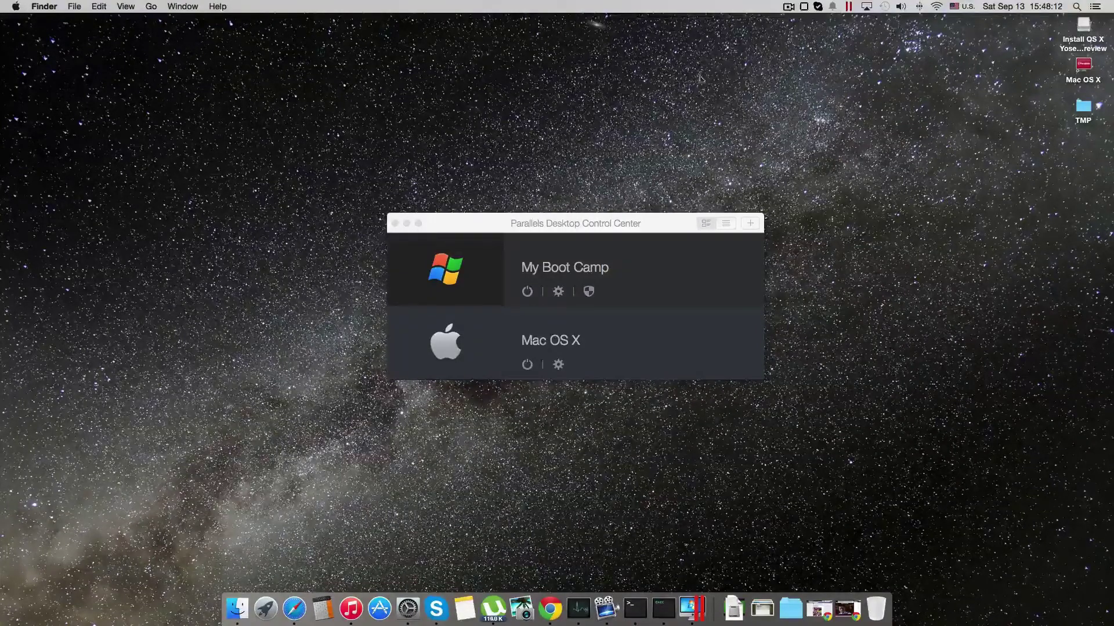
left_click(788, 7)
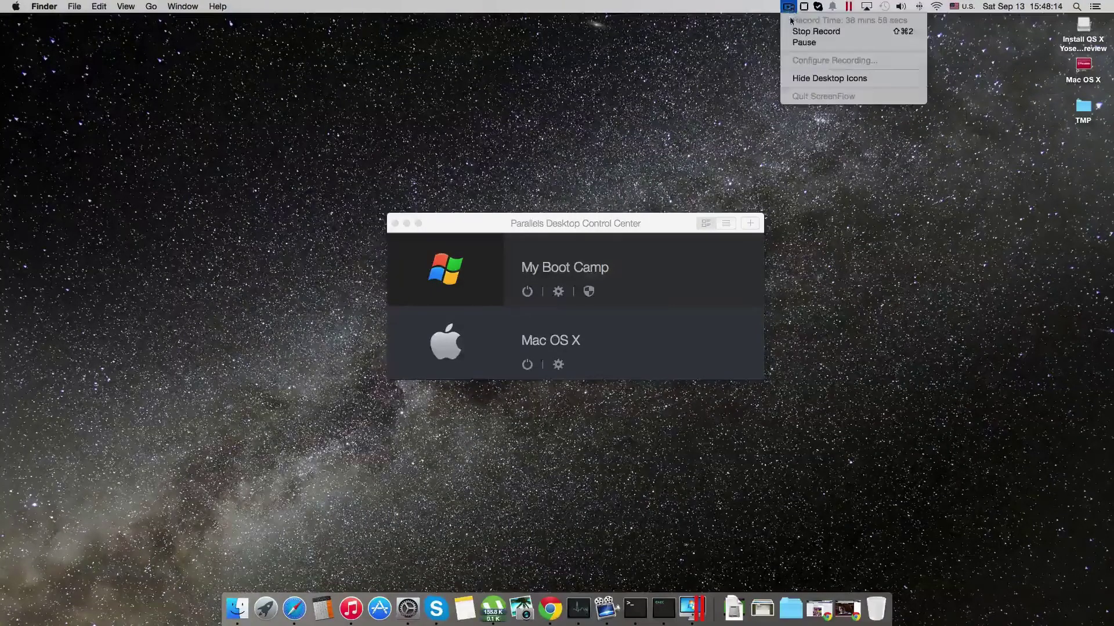